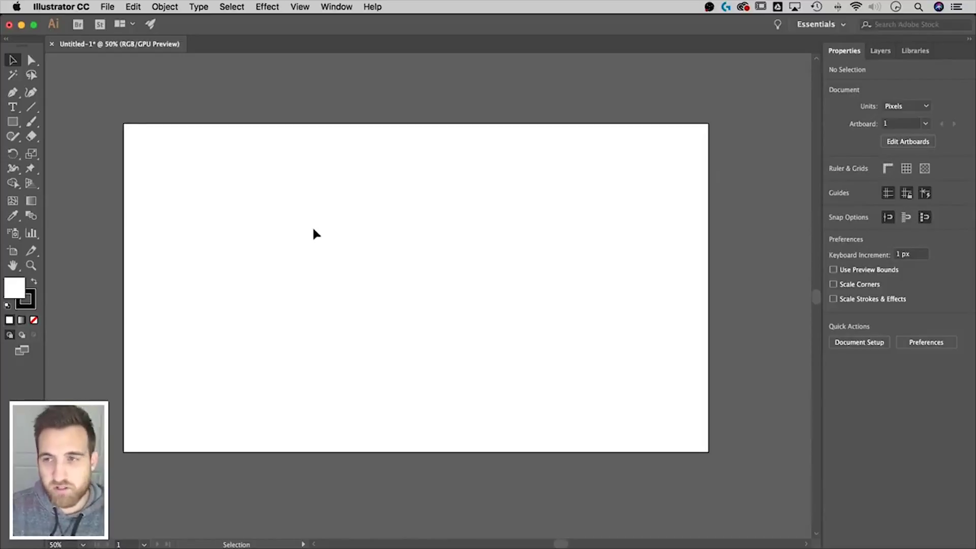
# Confirm the workspace stays on Essentials and select the Rectangle tool.
pyautogui.click(334, 7)
pyautogui.moveTo(345, 41)
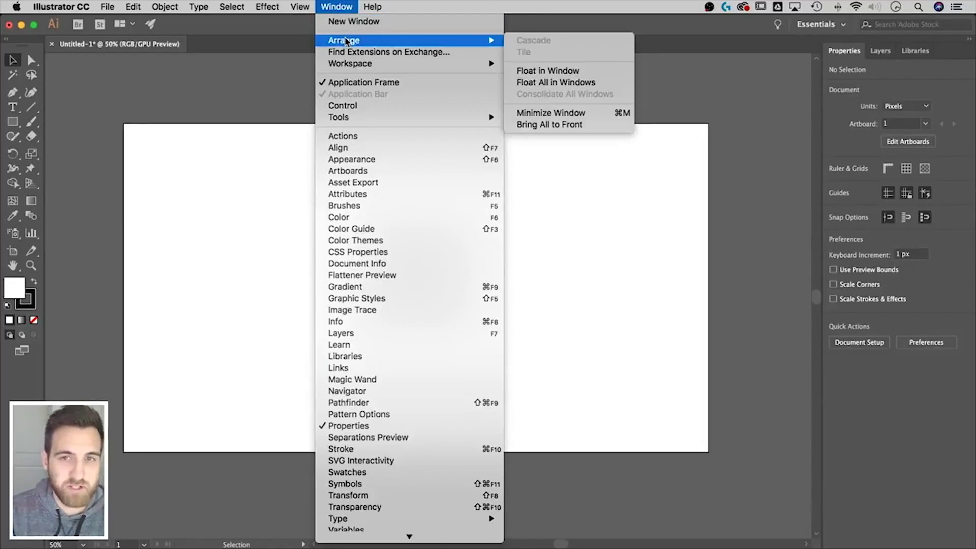
pyautogui.moveTo(358, 65)
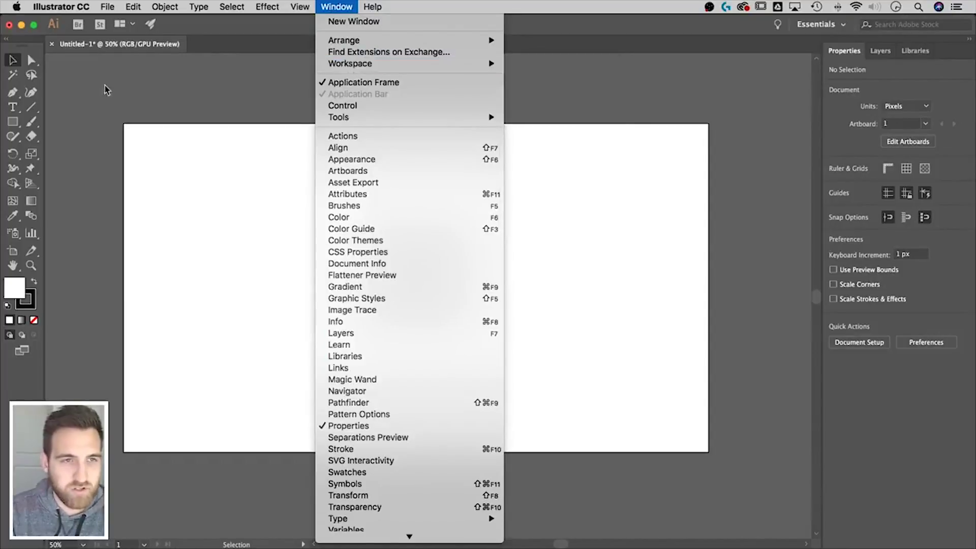
pyautogui.click(199, 108)
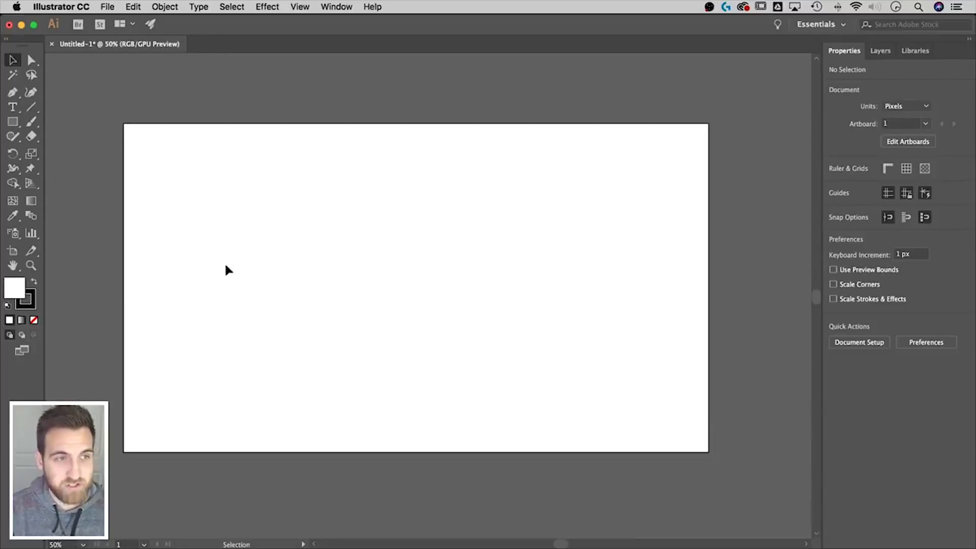
pyautogui.click(12, 123)
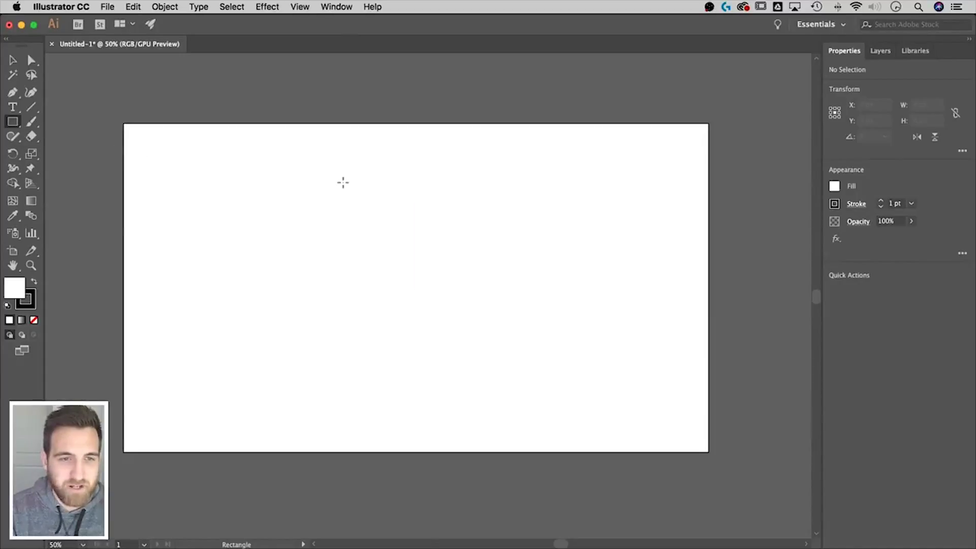
# Draw a 218 × 238 px white rectangle near the artboard's upper left with stroke weight 0.
pyautogui.moveTo(329, 179); pyautogui.dragTo(397, 251)
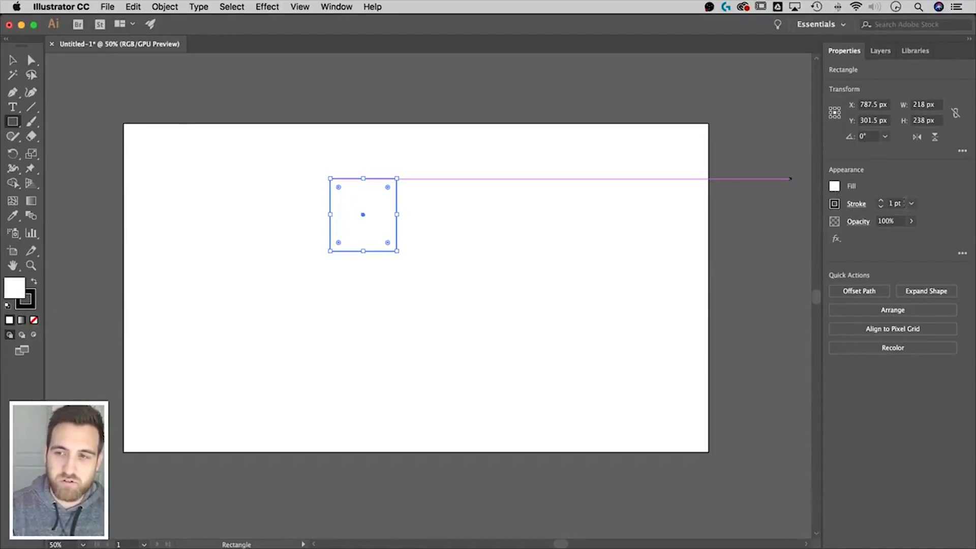
pyautogui.click(900, 204)
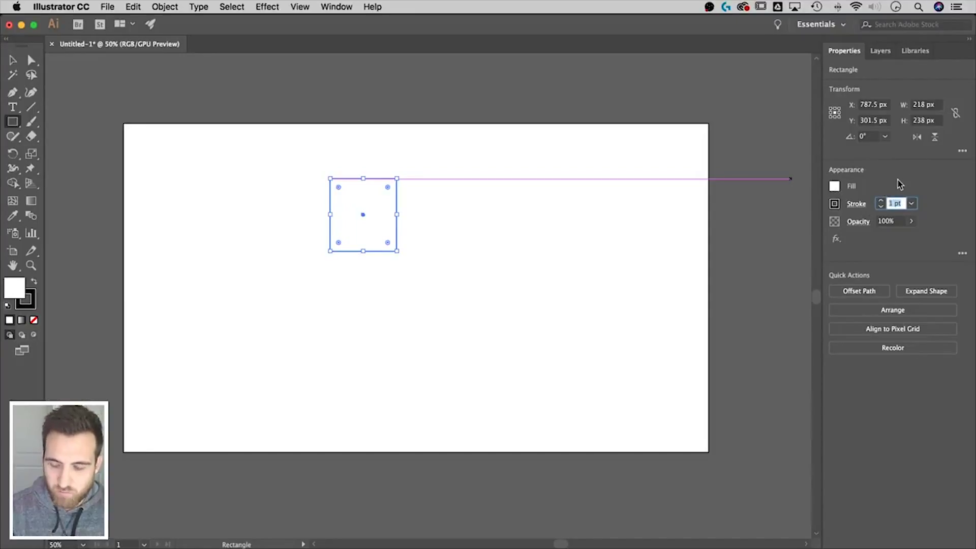
pyautogui.press('Return')
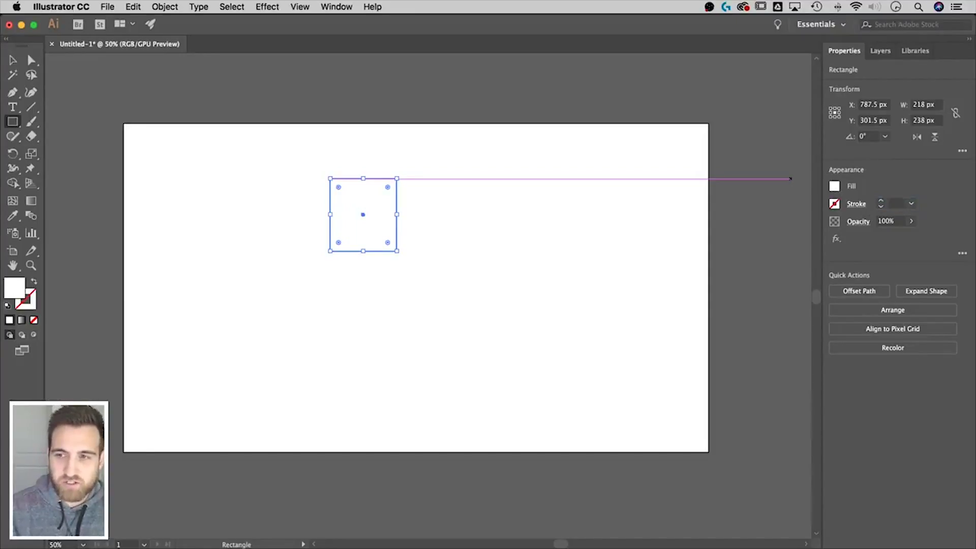
# Fill the square with red and start a new swatch from that colour.
pyautogui.click(835, 187)
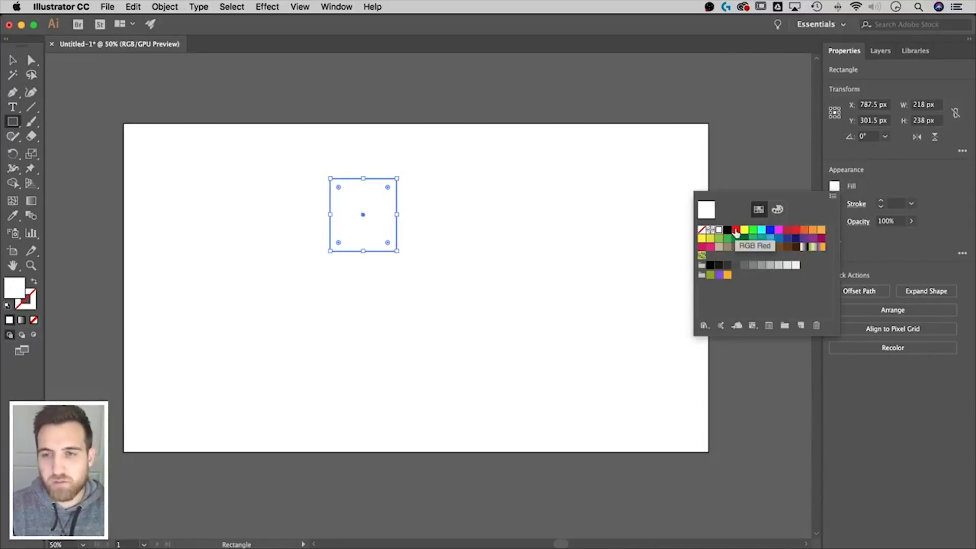
pyautogui.click(736, 232)
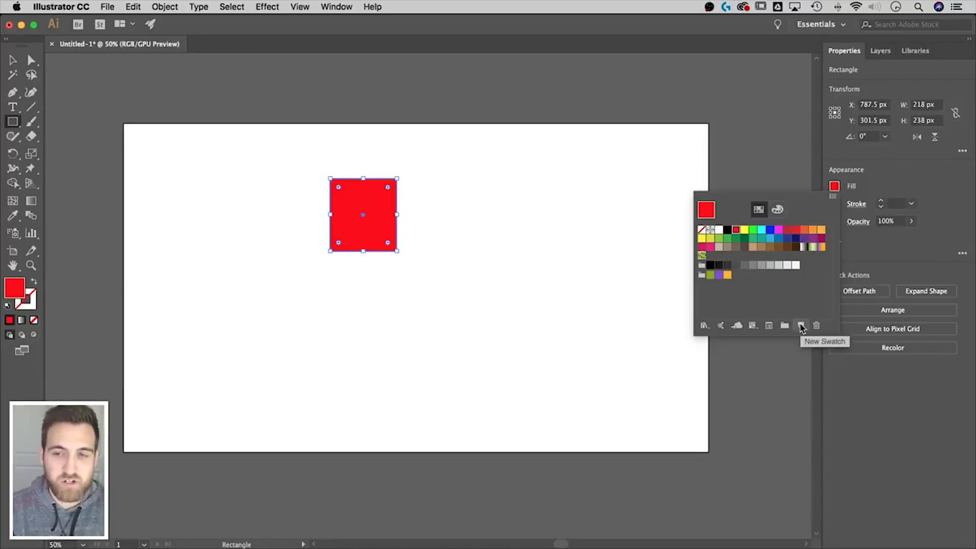
pyautogui.click(800, 327)
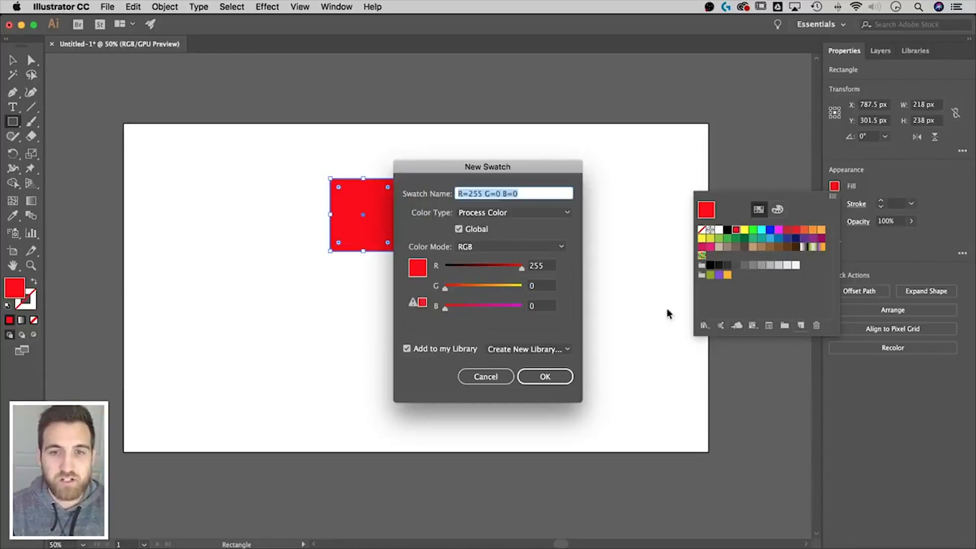
pyautogui.moveTo(560, 173); pyautogui.dragTo(632, 110)
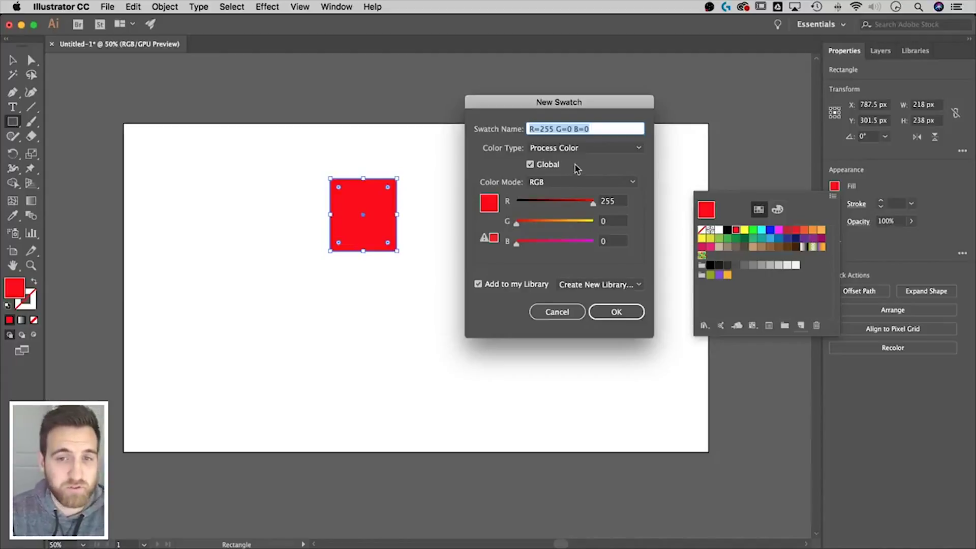
# Make the new swatch orange R=234 G=109 B=18, Global on, not added to the library.
pyautogui.moveTo(591, 204); pyautogui.dragTo(564, 203)
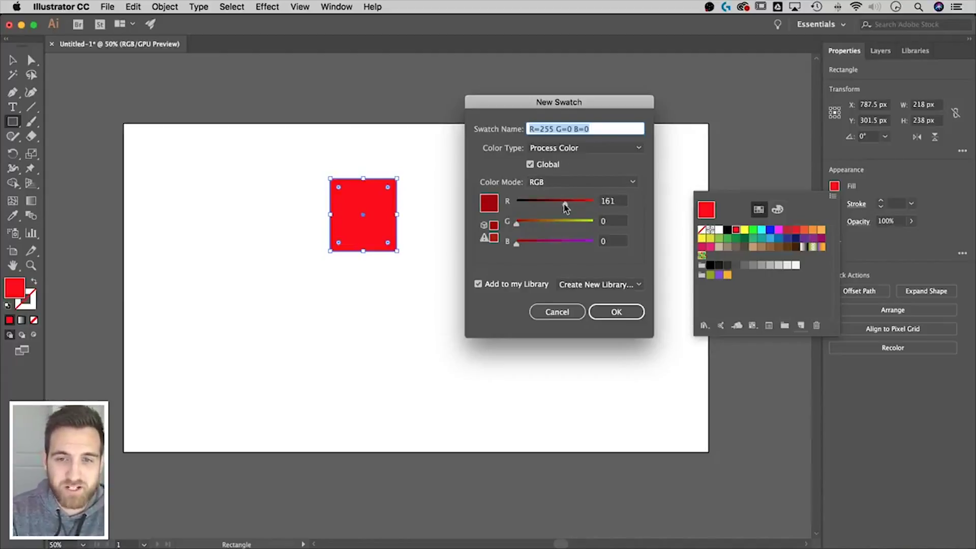
pyautogui.moveTo(517, 222); pyautogui.dragTo(524, 245)
pyautogui.moveTo(563, 206); pyautogui.dragTo(587, 206)
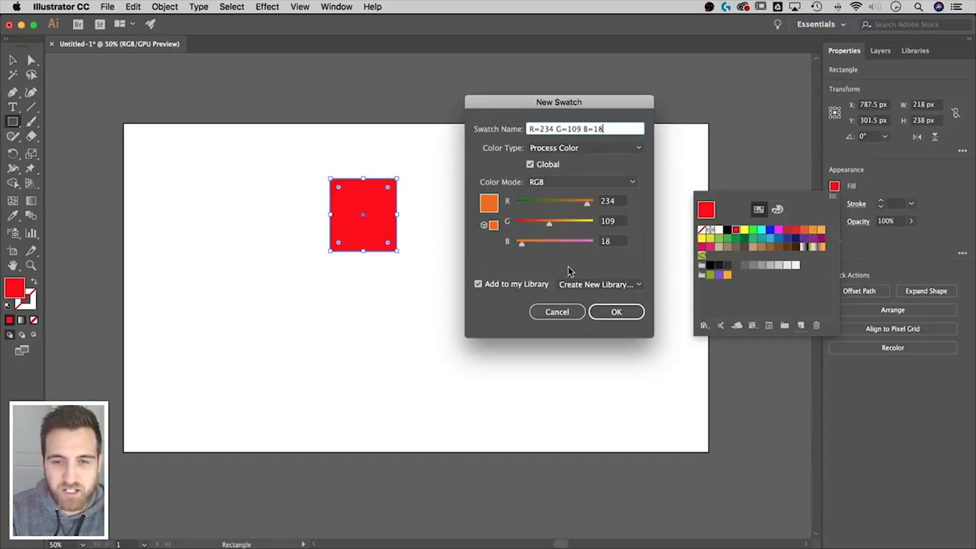
pyautogui.click(478, 284)
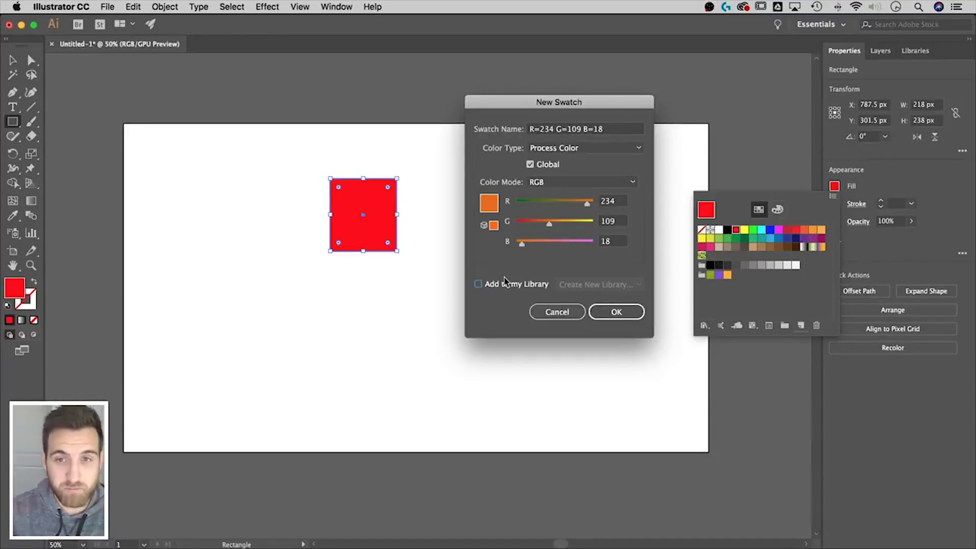
pyautogui.click(530, 164)
pyautogui.click(530, 165)
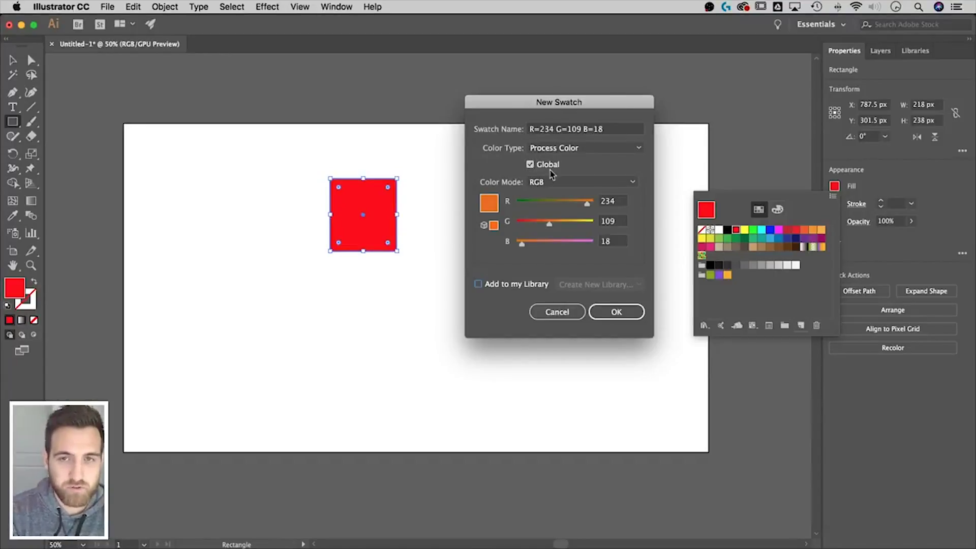
pyautogui.click(616, 311)
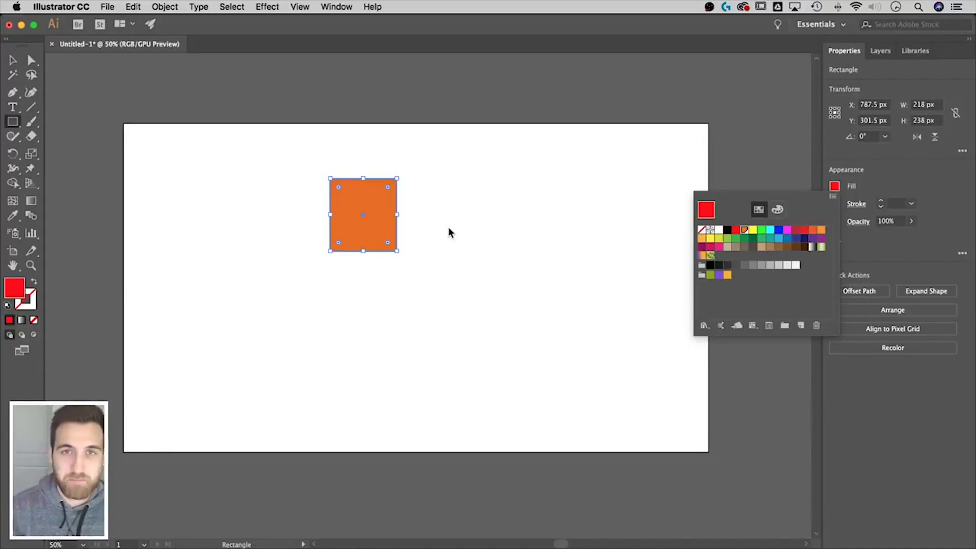
# Move the orange square to the artboard's upper right, leaving a copy below it.
pyautogui.click(450, 196)
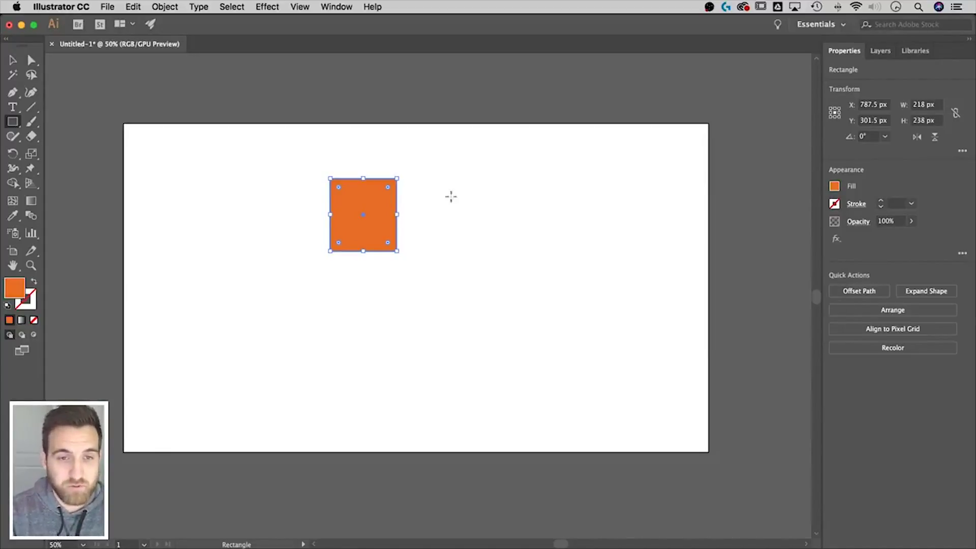
pyautogui.press('v')
pyautogui.moveTo(377, 207); pyautogui.dragTo(564, 274)
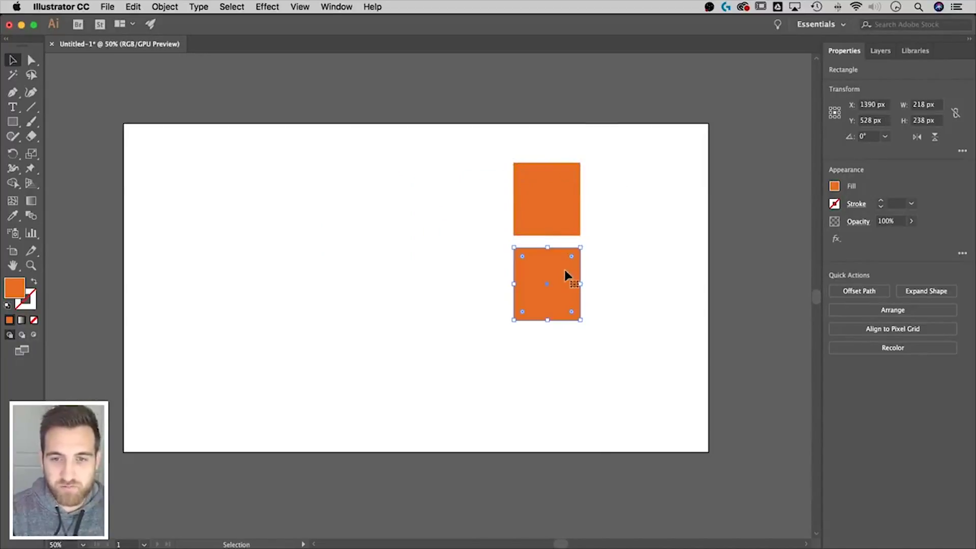
# Give the lower square no fill and a 10 pt outline in the orange swatch, then deselect.
pyautogui.click(834, 187)
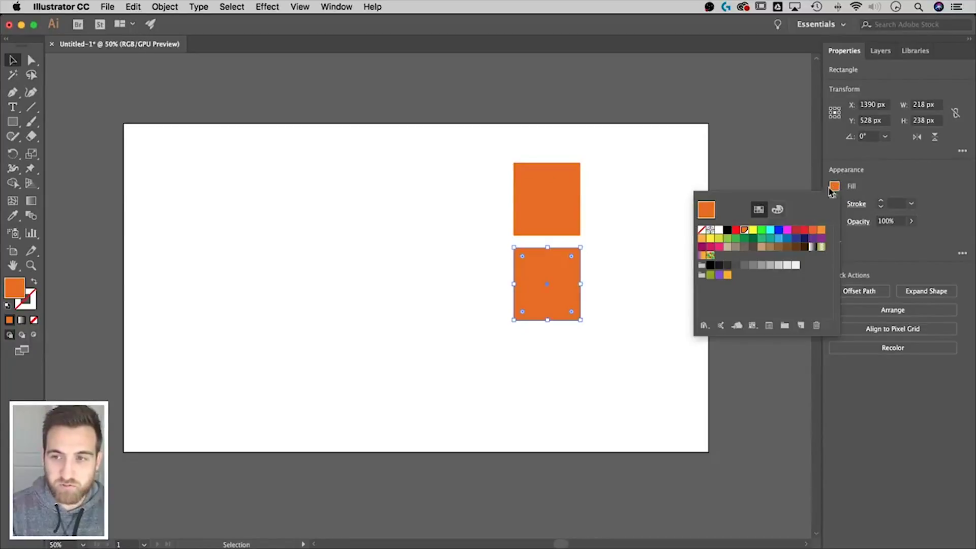
pyautogui.click(701, 230)
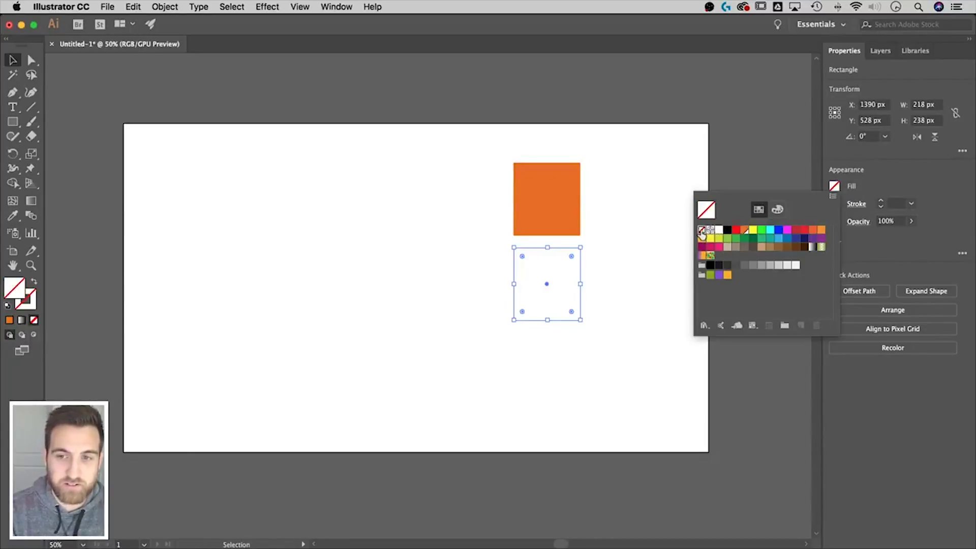
pyautogui.click(854, 205)
pyautogui.click(835, 204)
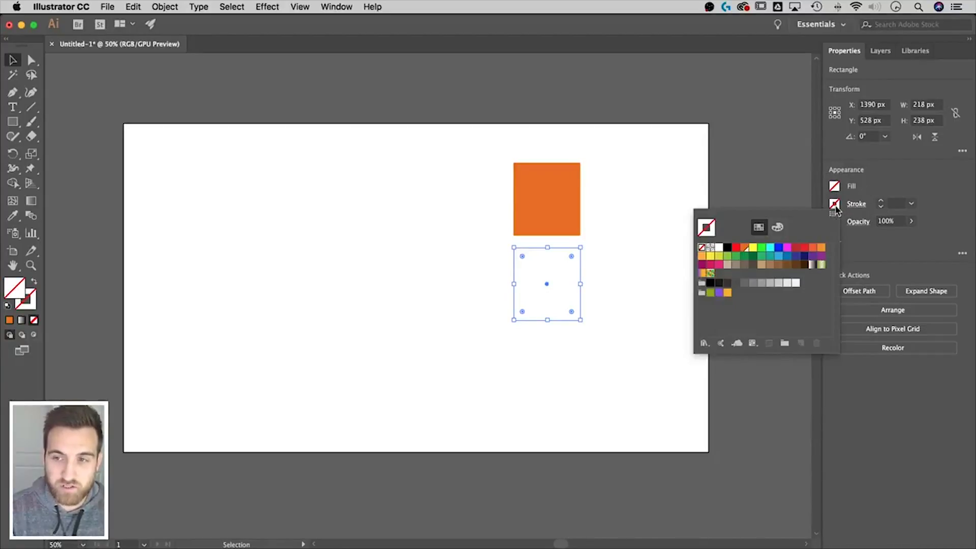
pyautogui.click(746, 250)
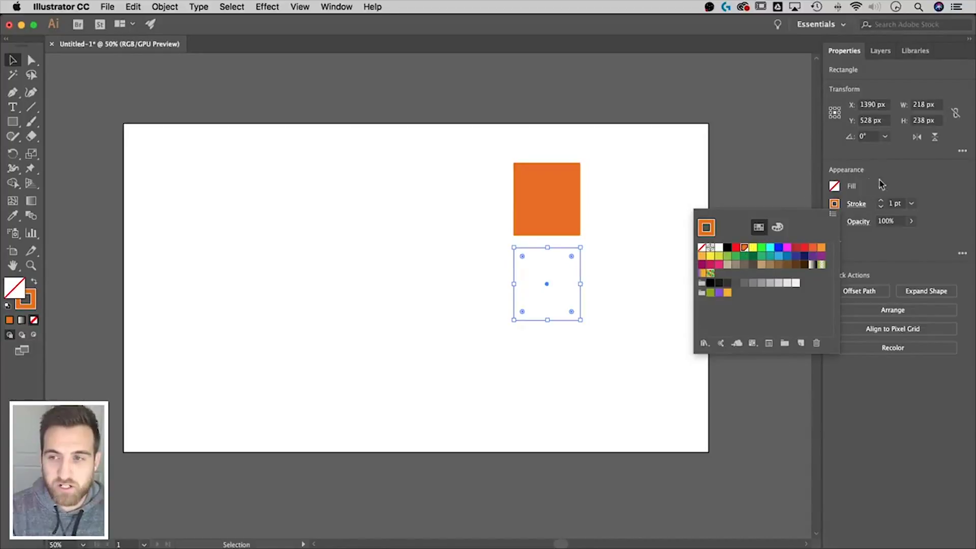
pyautogui.click(894, 203)
pyautogui.write('10')
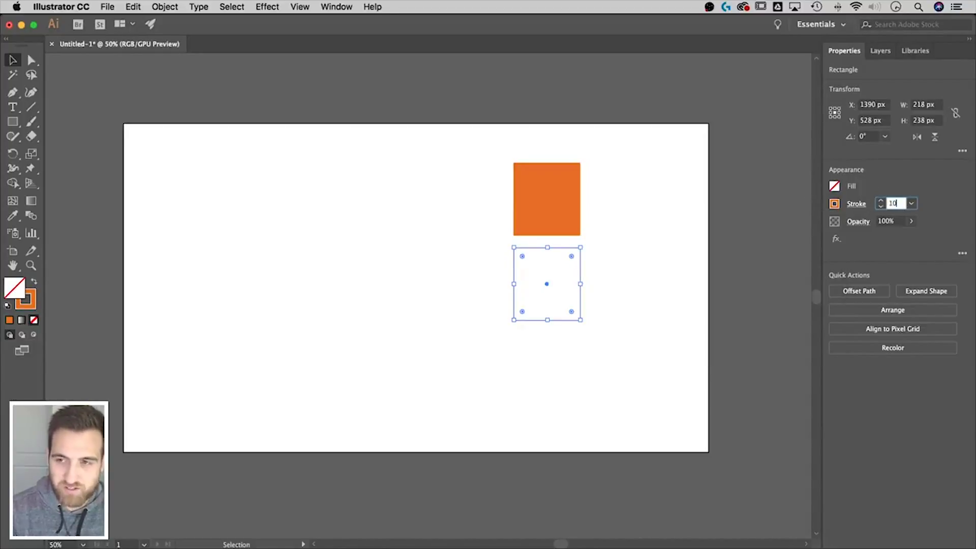
pyautogui.press('Return')
pyautogui.click(620, 240)
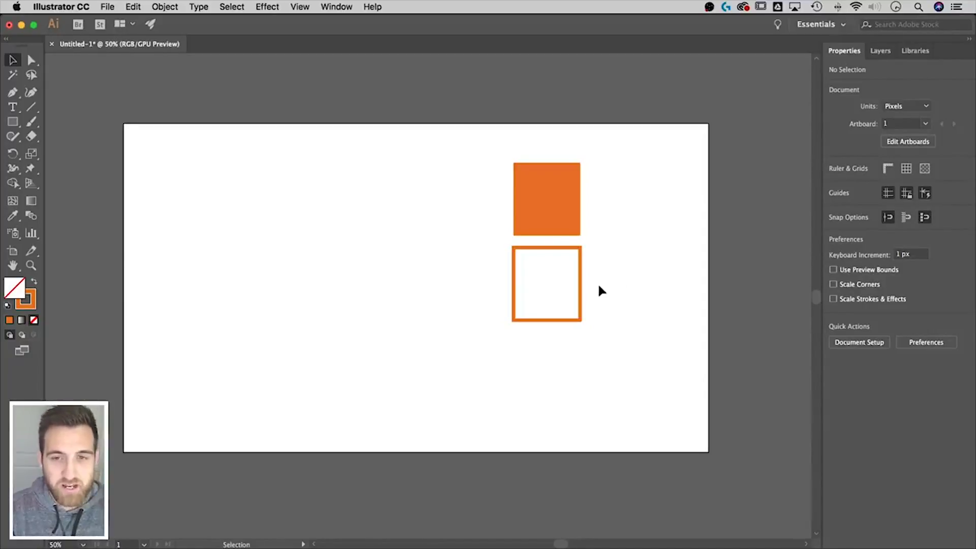
# Move the outlined square beside the filled square and select each square in turn.
pyautogui.moveTo(580, 281); pyautogui.dragTo(663, 200)
pyautogui.click(551, 191)
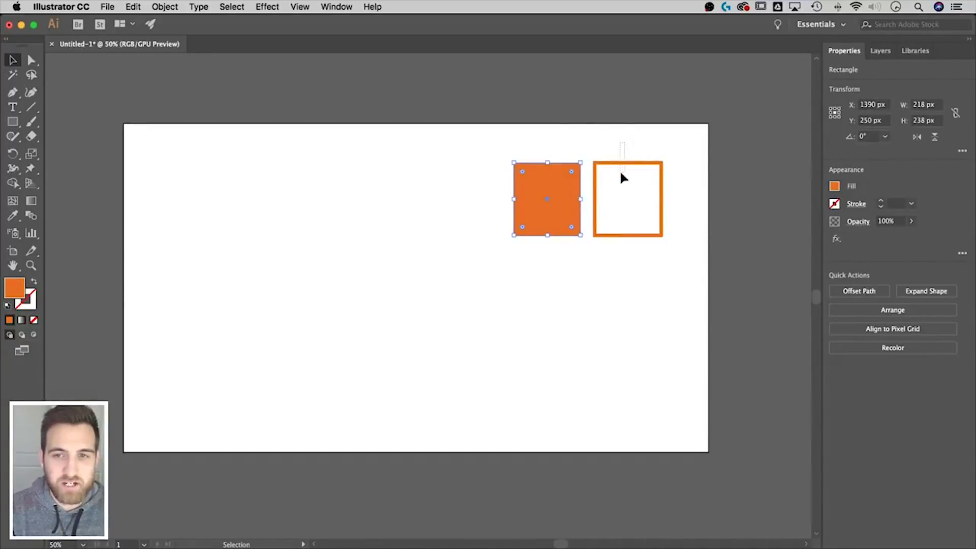
pyautogui.click(621, 173)
# Marquee-select both squares, then each one alone, and clear the selection.
pyautogui.moveTo(679, 296); pyautogui.dragTo(485, 145)
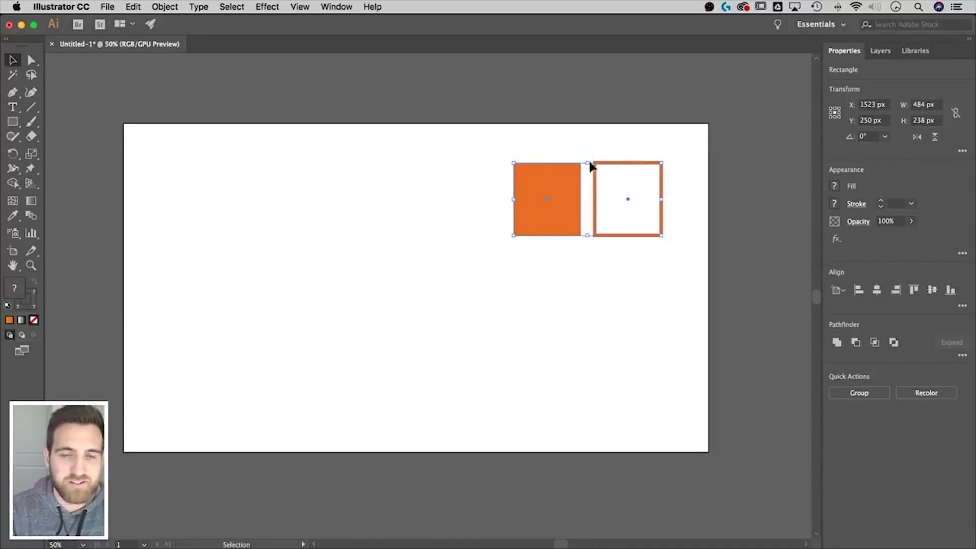
pyautogui.moveTo(633, 201); pyautogui.dragTo(633, 202)
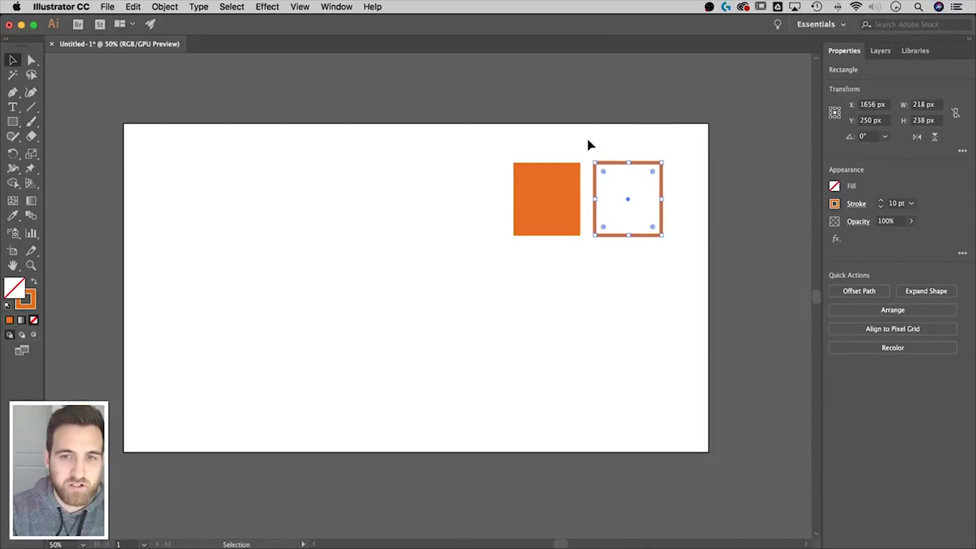
pyautogui.moveTo(586, 141); pyautogui.dragTo(555, 198)
pyautogui.click(686, 278)
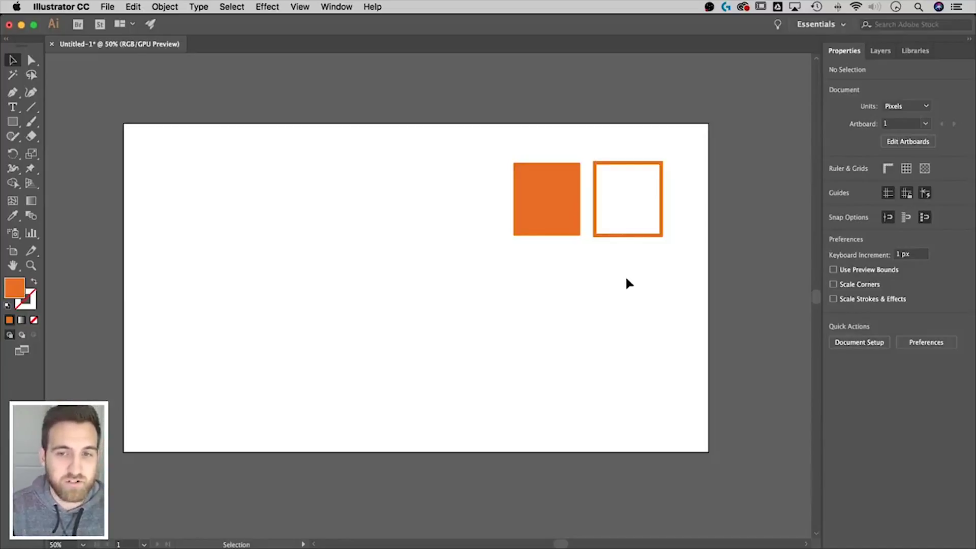
pyautogui.press('t')
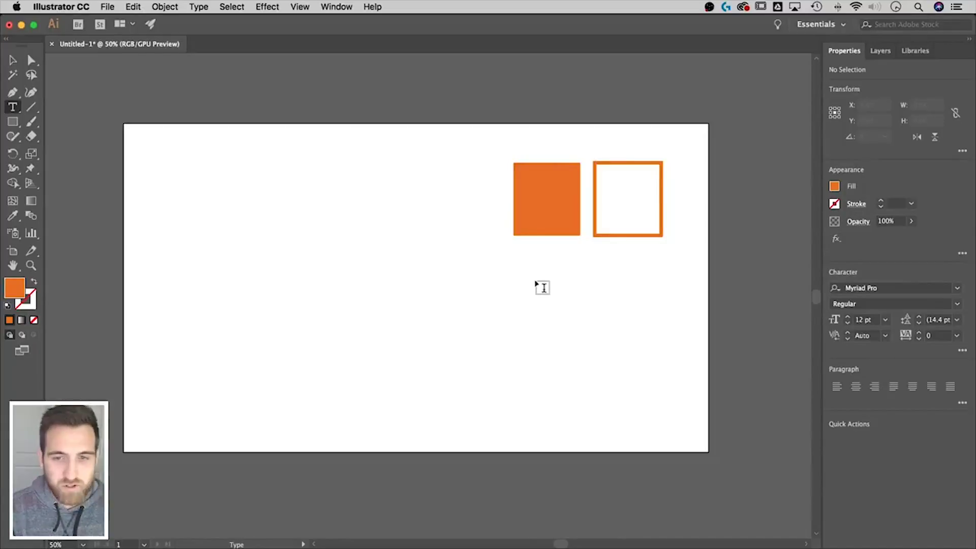
# Add the GLOBAL text beneath the squares, enlarged to 137.89 pt Myriad Pro.
pyautogui.click(538, 289)
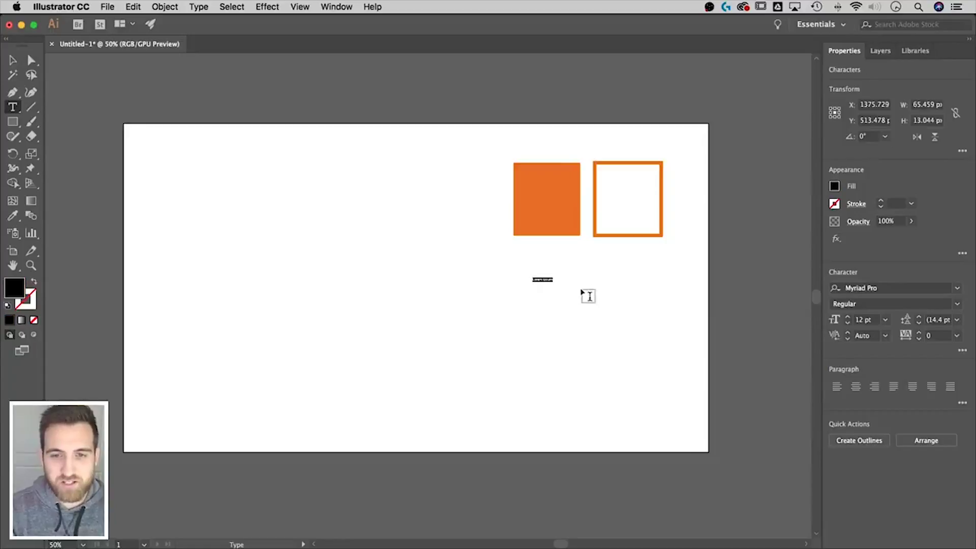
pyautogui.write('hi')
pyautogui.press('Escape')
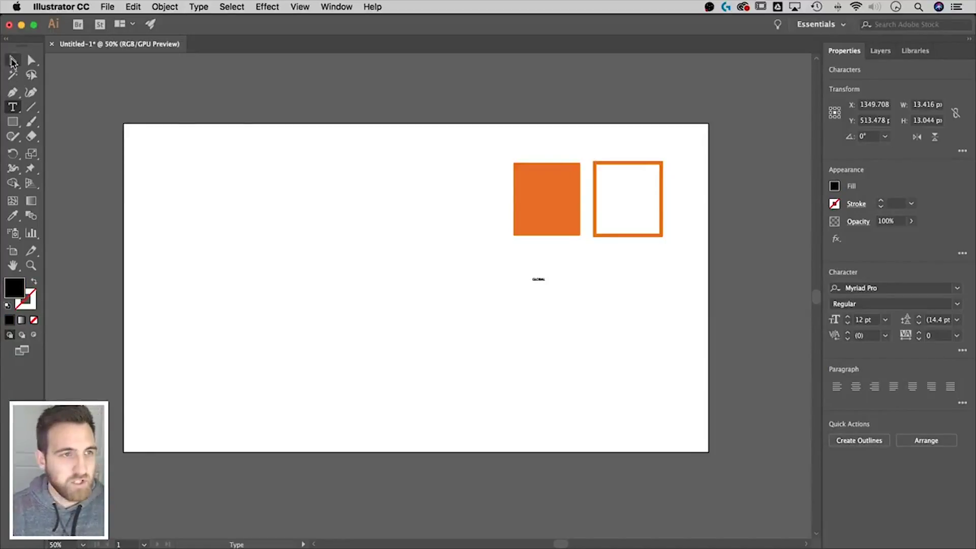
pyautogui.moveTo(547, 288); pyautogui.dragTo(674, 387)
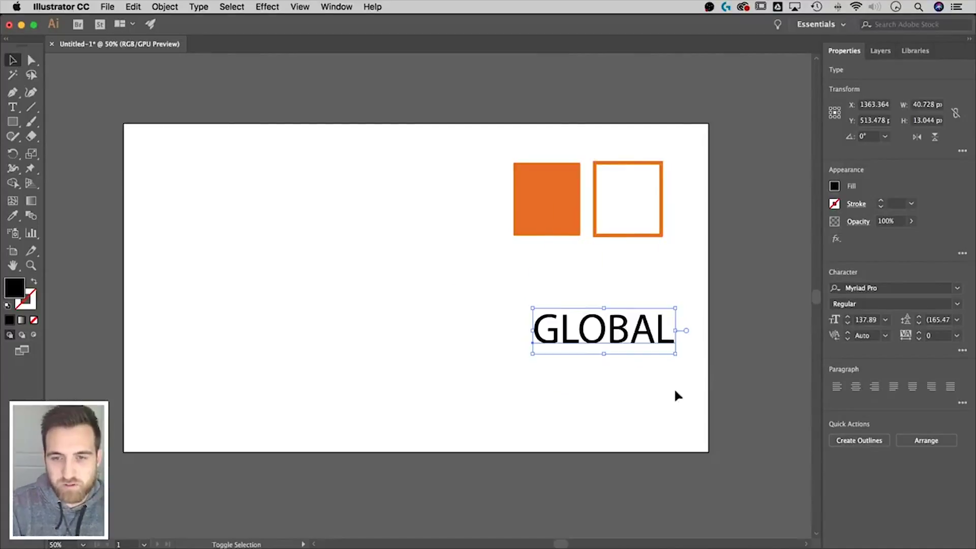
pyautogui.moveTo(644, 331); pyautogui.dragTo(631, 285)
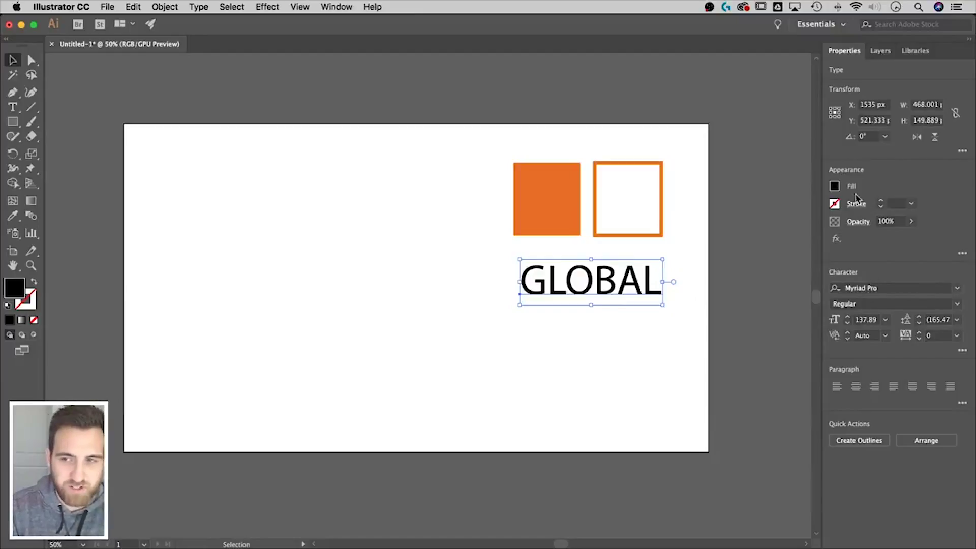
pyautogui.click(835, 187)
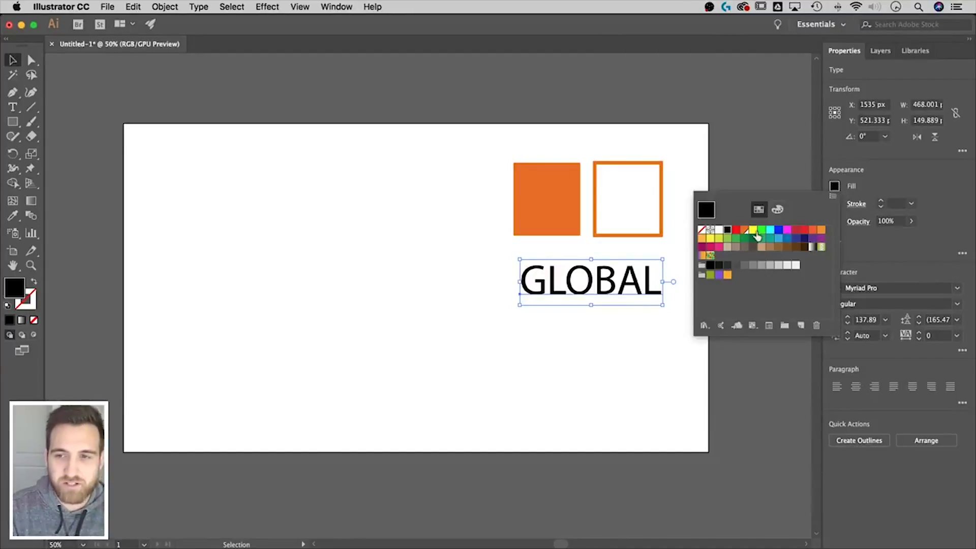
# Fill the GLOBAL text with the orange swatch, then test-select each object and deselect.
pyautogui.click(745, 229)
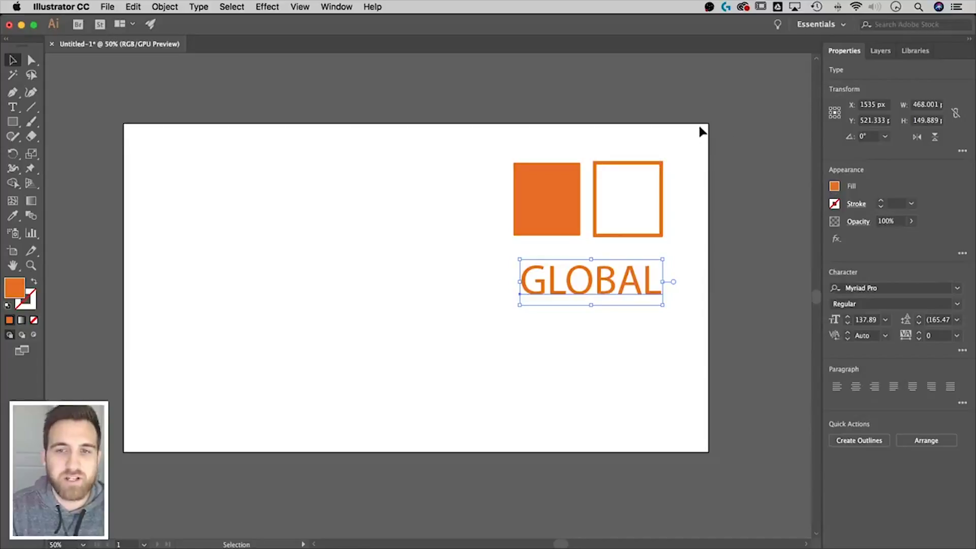
pyautogui.moveTo(679, 145); pyautogui.dragTo(641, 196)
pyautogui.moveTo(540, 131); pyautogui.dragTo(534, 204)
pyautogui.moveTo(450, 272); pyautogui.dragTo(655, 310)
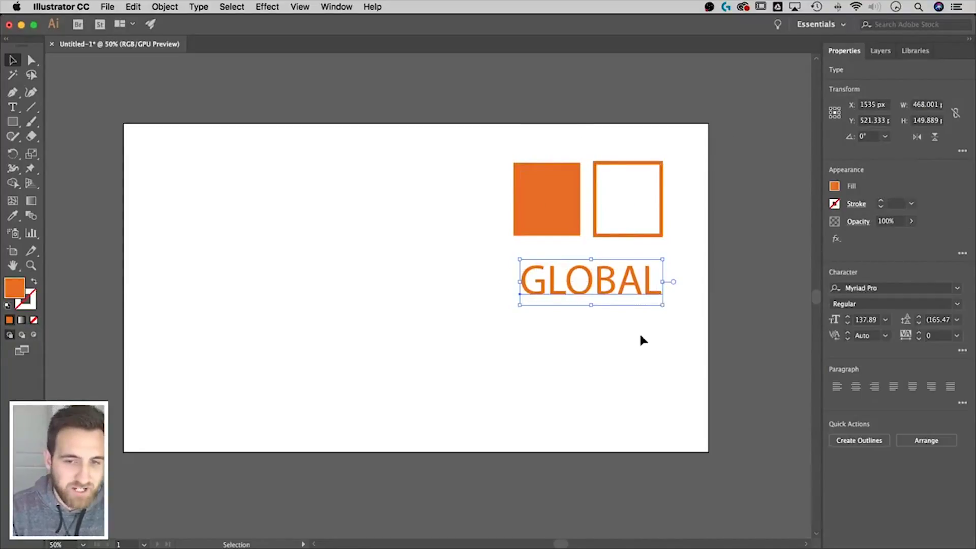
pyautogui.click(597, 365)
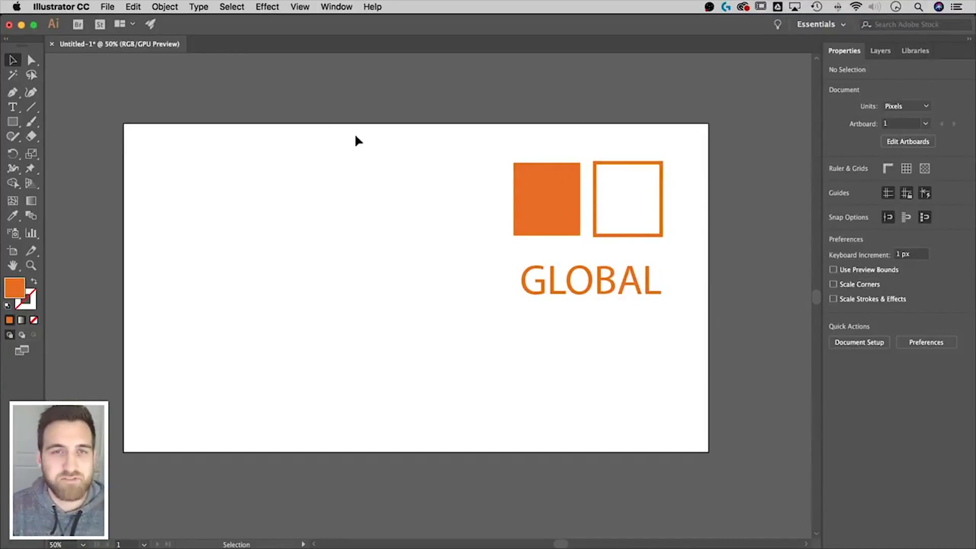
pyautogui.click(336, 7)
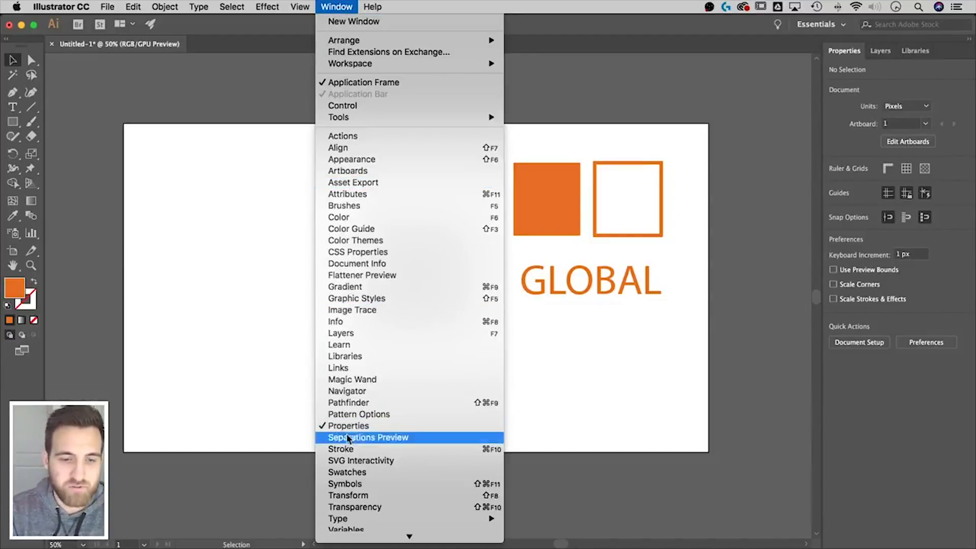
# Open the Swatches panel, place it at the artboard's upper left, and enlarge it to show all swatches.
pyautogui.click(358, 472)
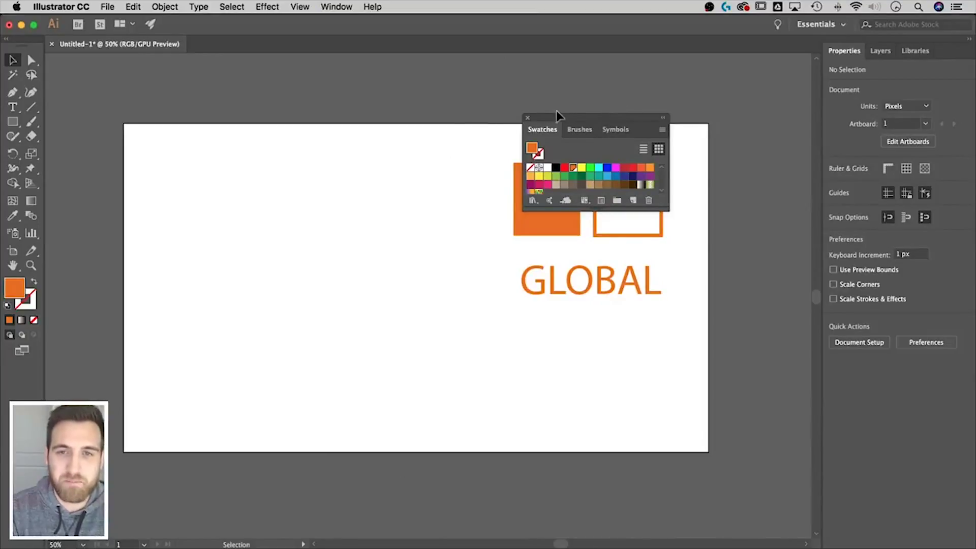
pyautogui.moveTo(556, 111); pyautogui.dragTo(269, 74)
pyautogui.moveTo(377, 172); pyautogui.dragTo(381, 220)
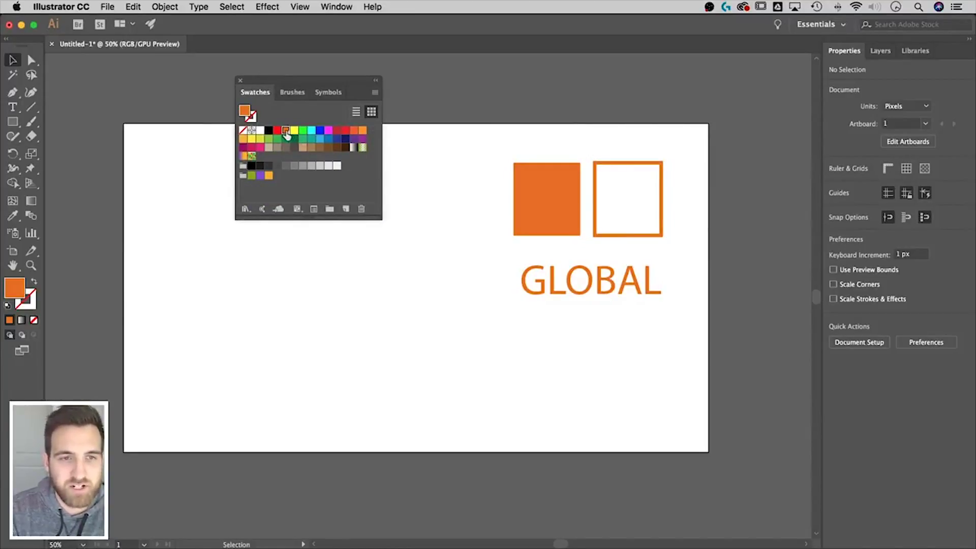
pyautogui.moveTo(286, 132); pyautogui.dragTo(270, 160)
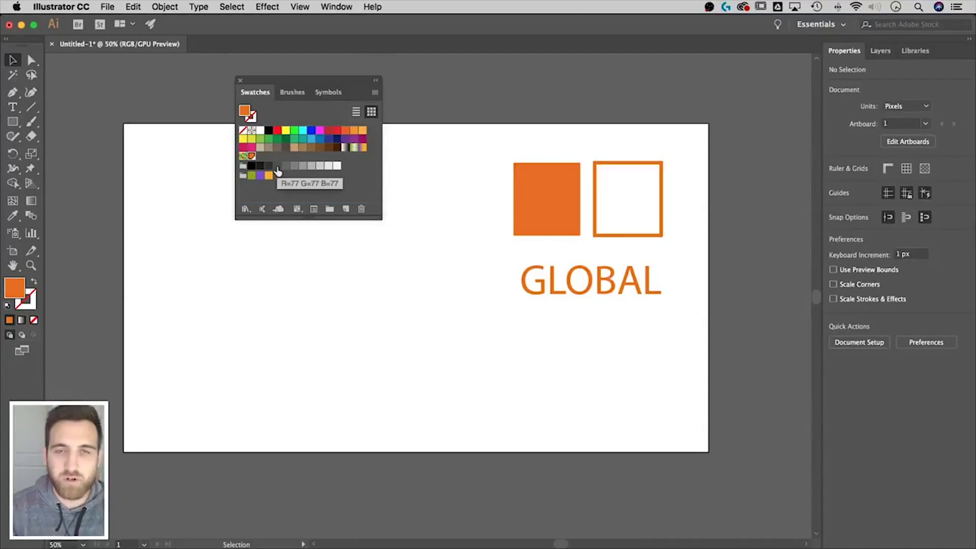
# Change the orange global swatch to R=31 G=109 B=231 with Preview on.
pyautogui.doubleClick(252, 156)
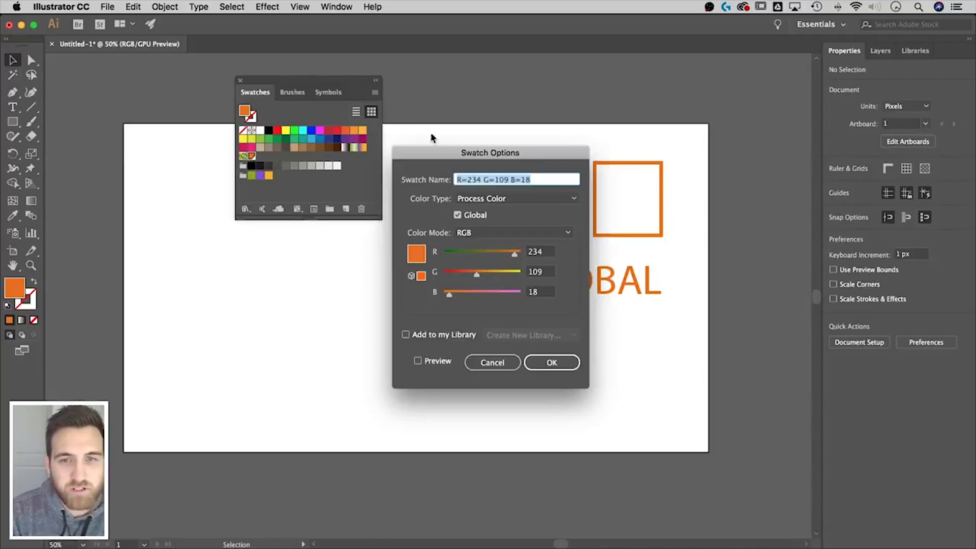
pyautogui.moveTo(522, 155); pyautogui.dragTo(350, 144)
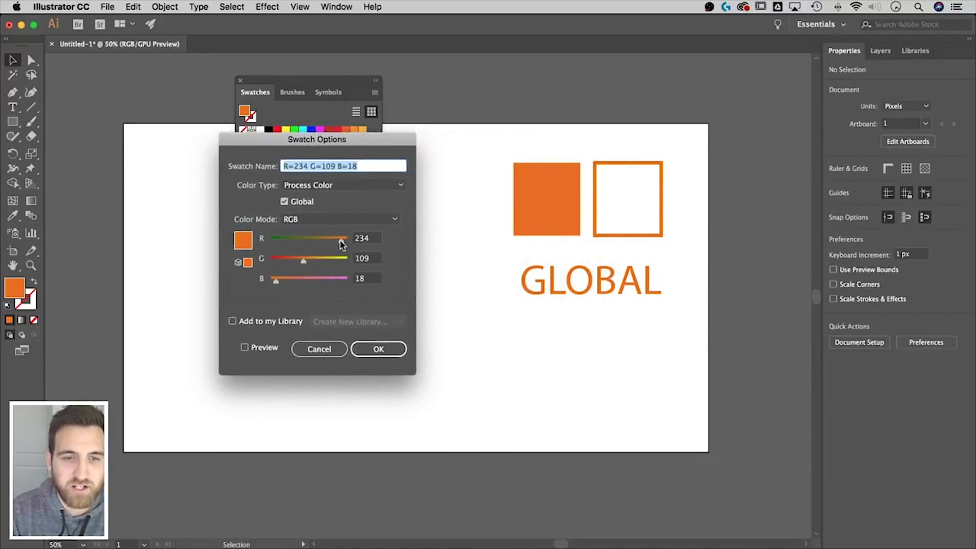
pyautogui.moveTo(341, 244); pyautogui.dragTo(280, 247)
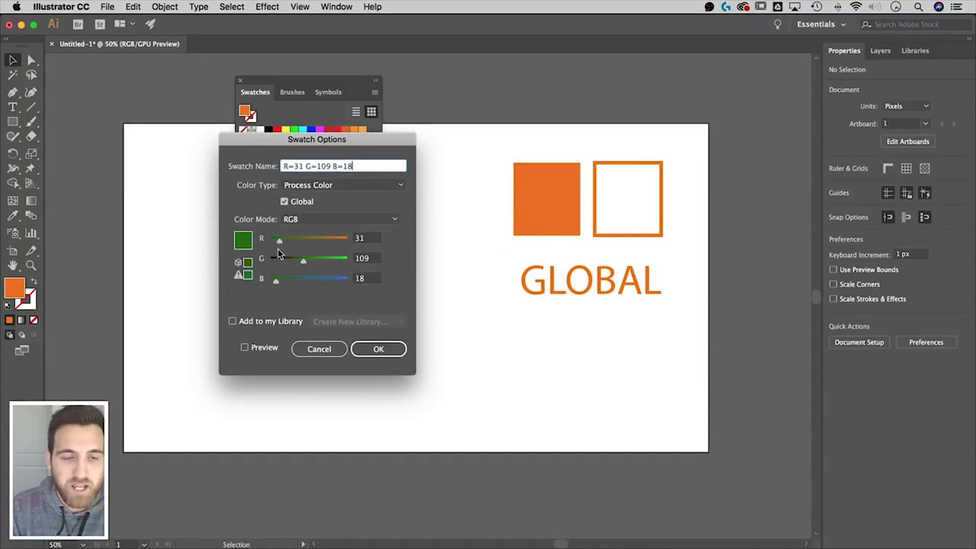
pyautogui.click(245, 350)
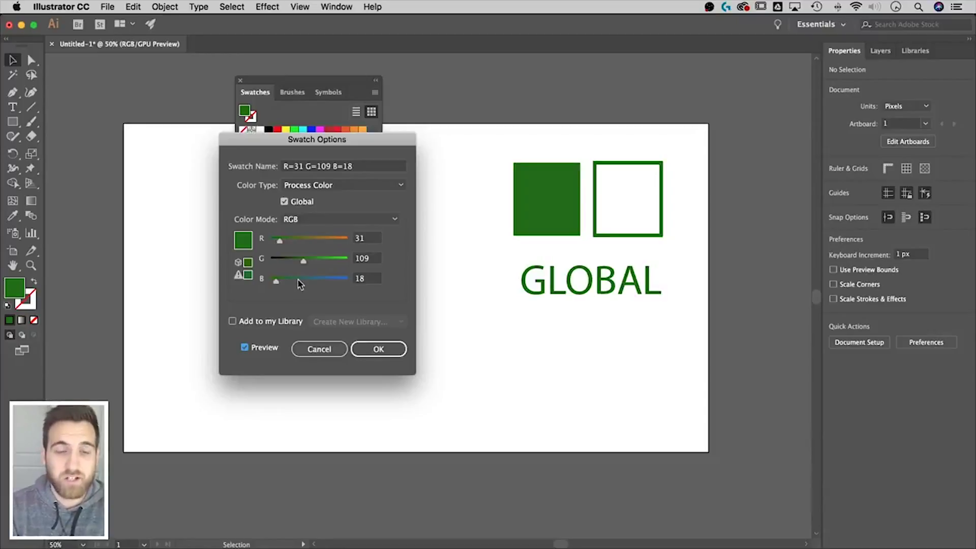
pyautogui.moveTo(294, 284); pyautogui.dragTo(342, 285)
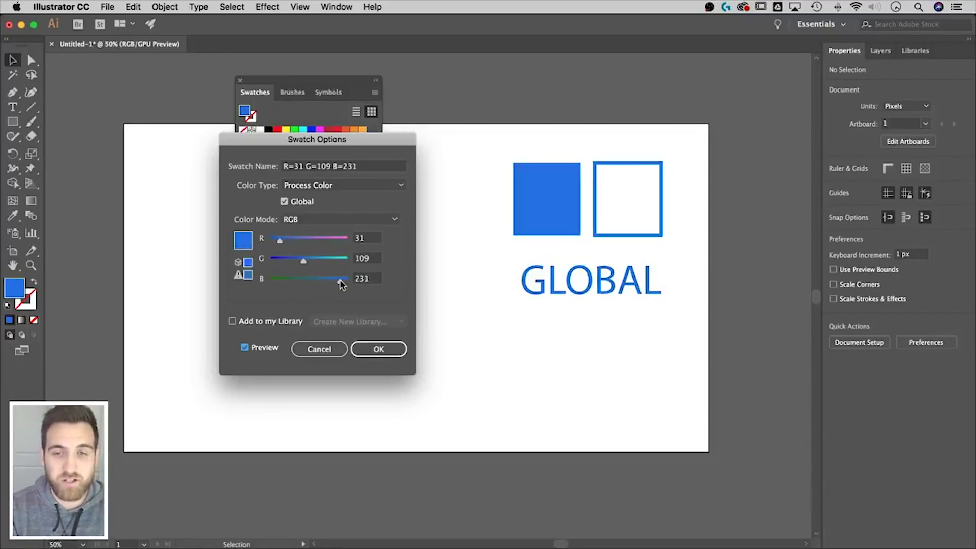
pyautogui.click(378, 351)
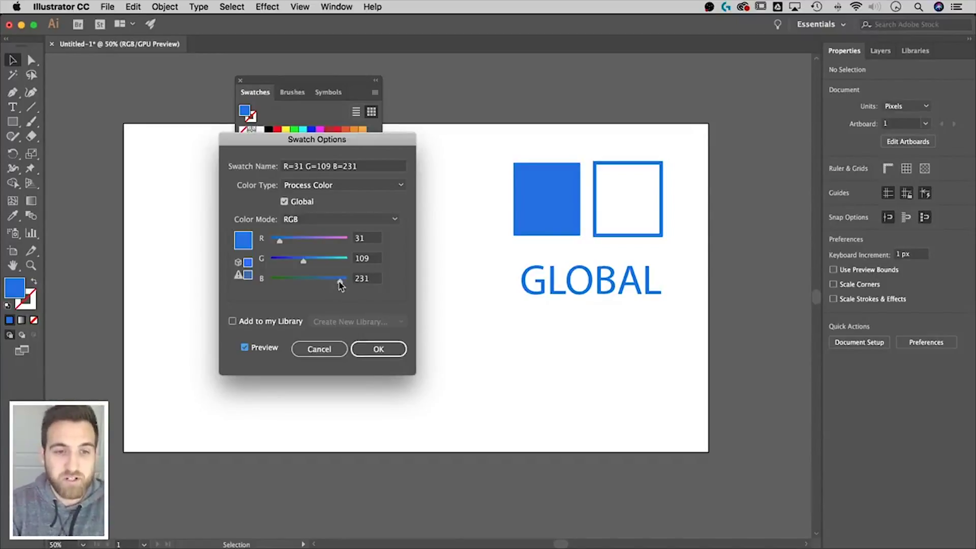
# Adjust the swatch's red value, confirm the green recolour, and select the outlined square.
pyautogui.moveTo(289, 240); pyautogui.dragTo(342, 242)
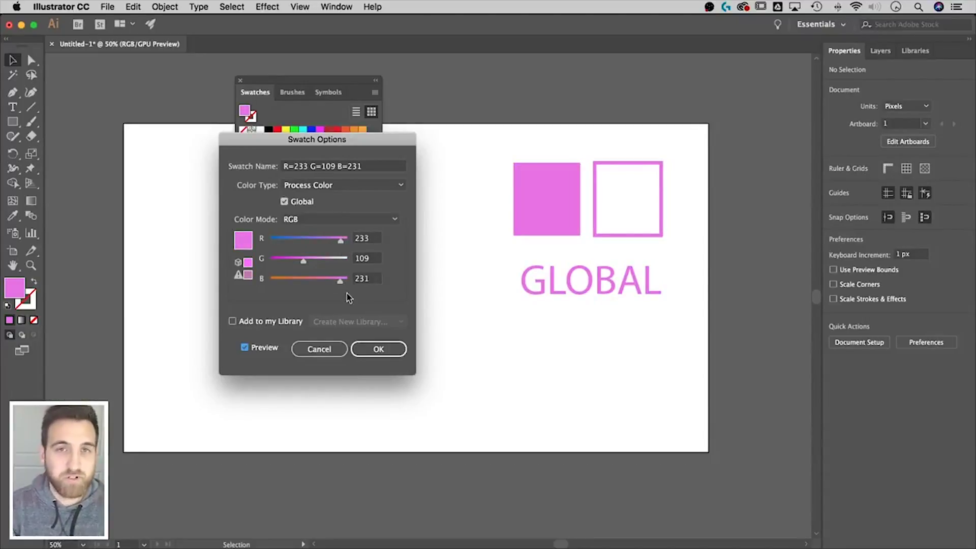
pyautogui.click(376, 349)
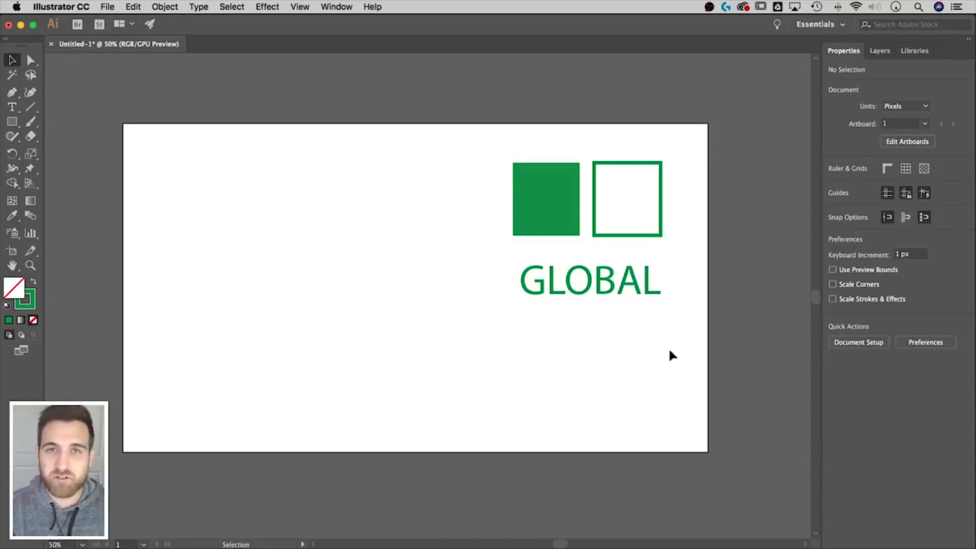
pyautogui.click(662, 195)
# Move the outlined square to the artboard's top-left and Alt-drag a copy to its right.
pyautogui.moveTo(662, 193); pyautogui.dragTo(220, 173)
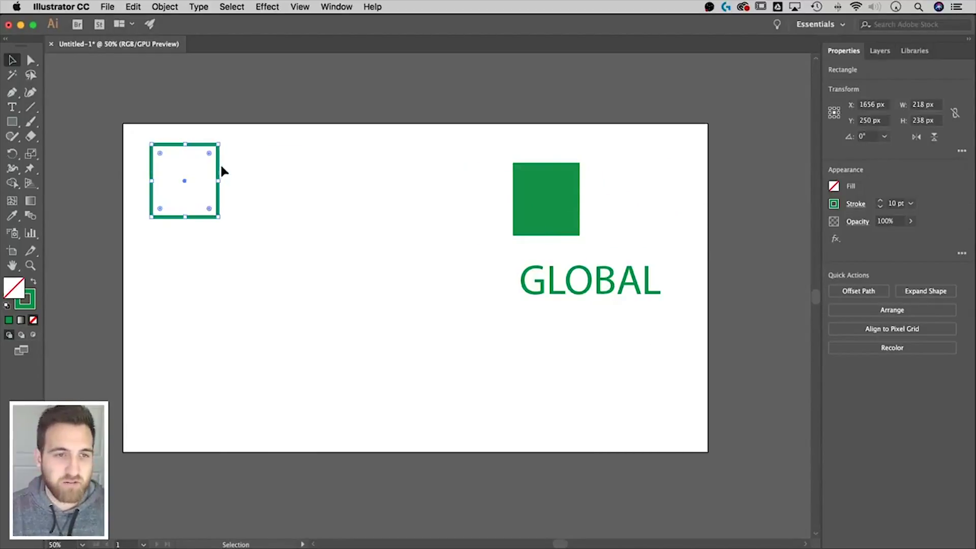
pyautogui.click(220, 162)
pyautogui.click(220, 166)
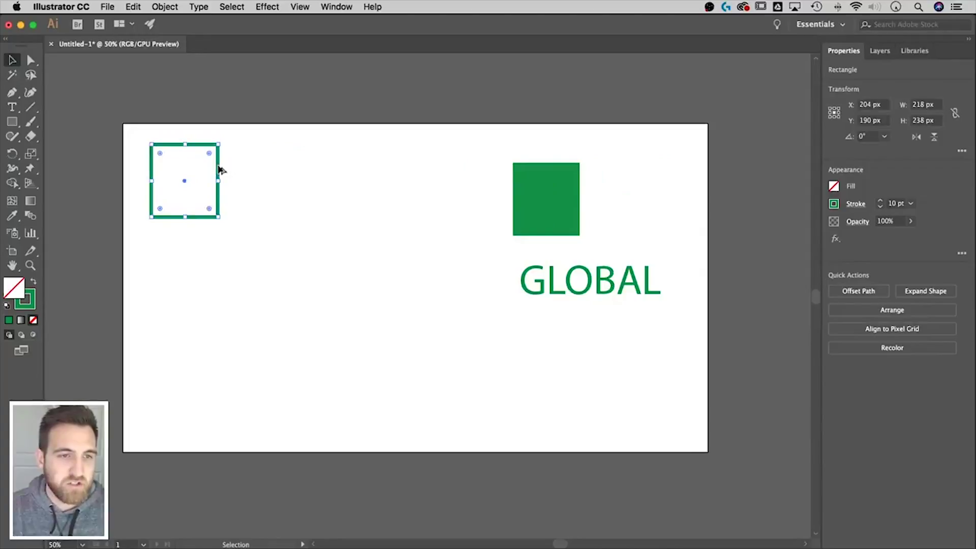
pyautogui.moveTo(220, 167); pyautogui.dragTo(315, 310)
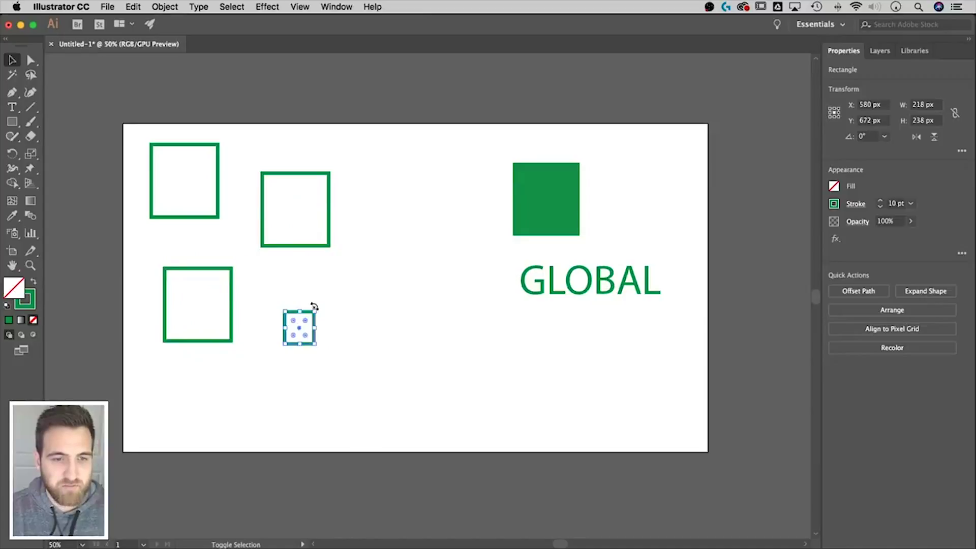
# Shrink the second outlined square by its corner handle, then open Select > Same.
pyautogui.click(328, 231)
pyautogui.moveTo(330, 247); pyautogui.dragTo(316, 230)
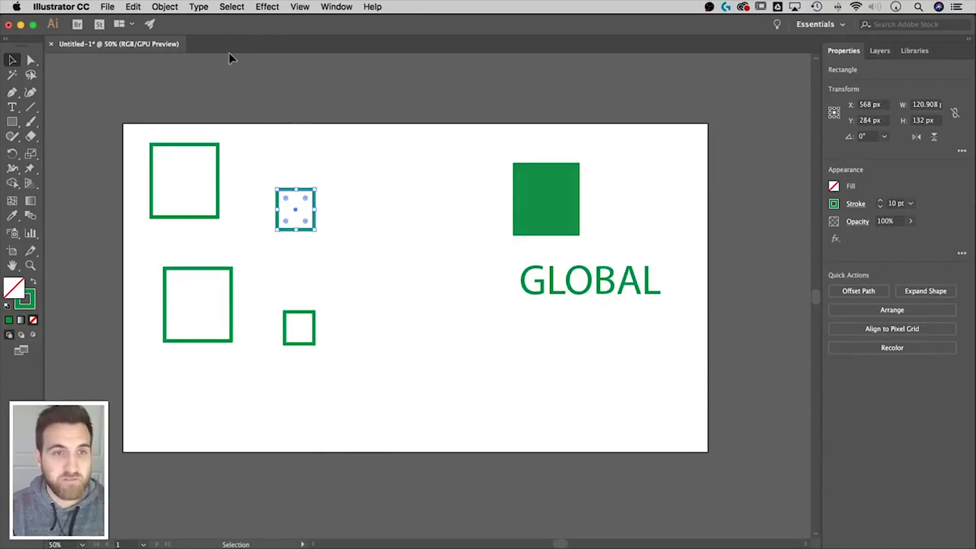
pyautogui.click(232, 7)
pyautogui.moveTo(247, 131)
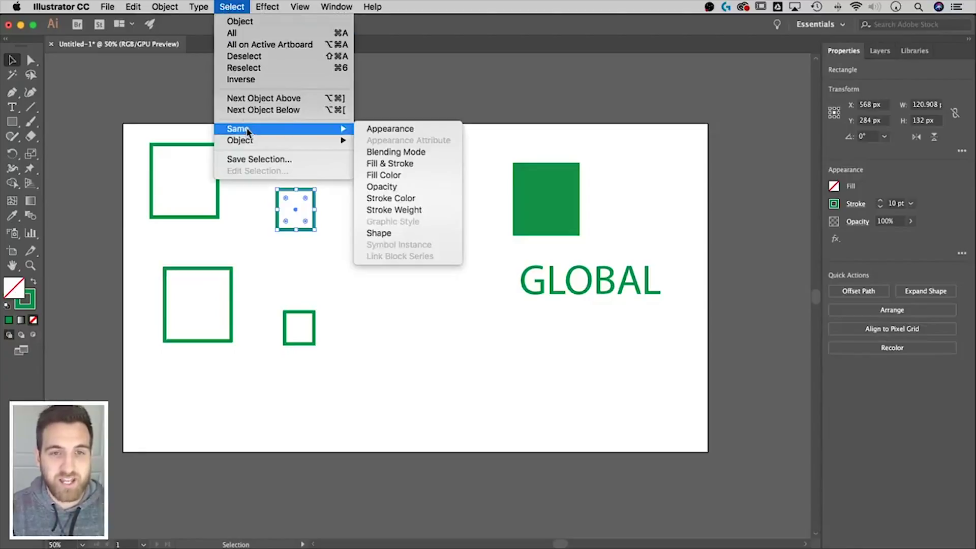
# Select all four green-outlined squares via Same Stroke Color and show their stroke swatches.
pyautogui.click(400, 198)
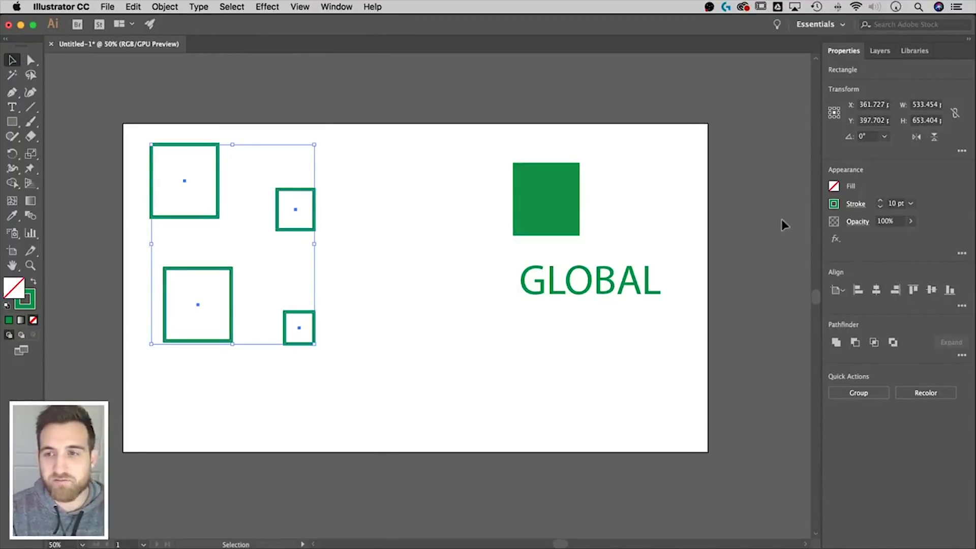
pyautogui.click(834, 205)
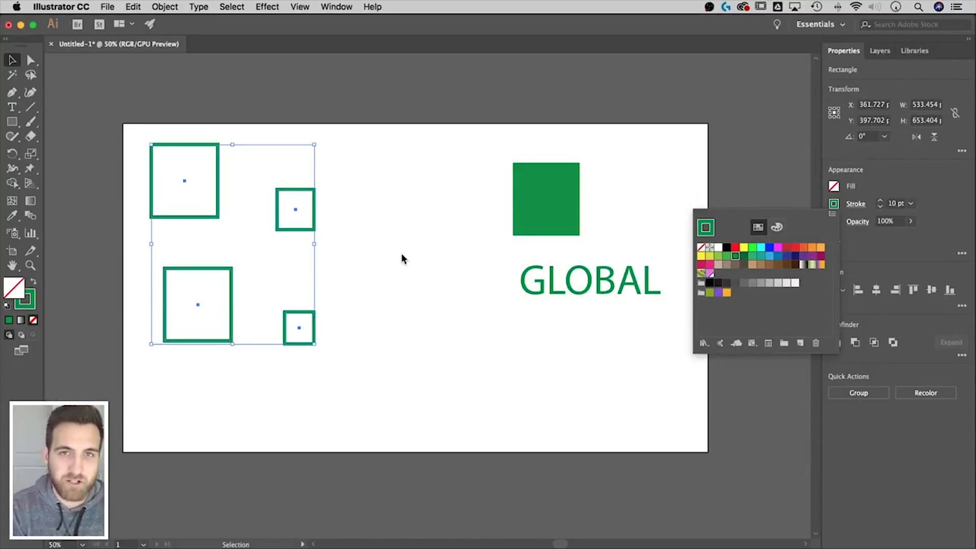
# Select the filled green square and use Select > Same > Fill Color to include the GLOBAL text.
pyautogui.click(414, 259)
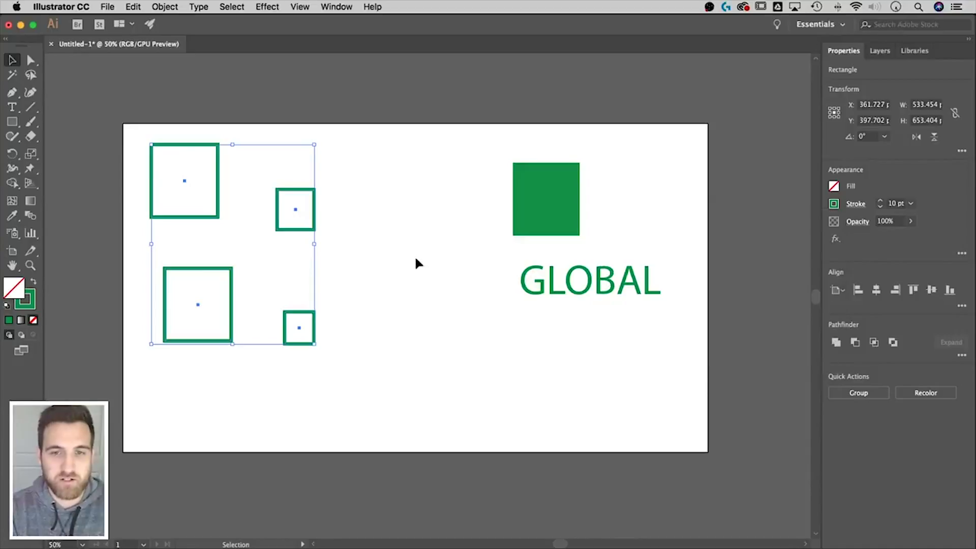
pyautogui.click(531, 180)
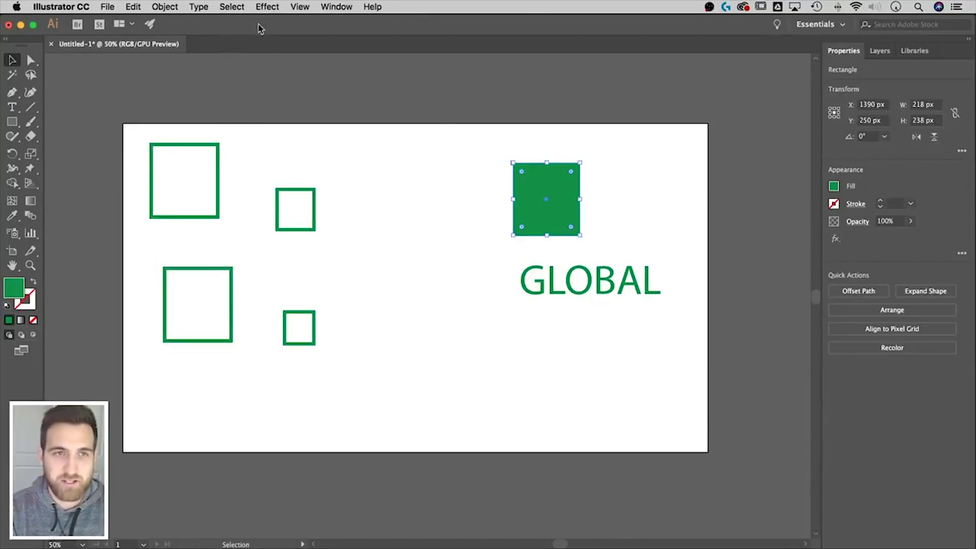
pyautogui.click(234, 7)
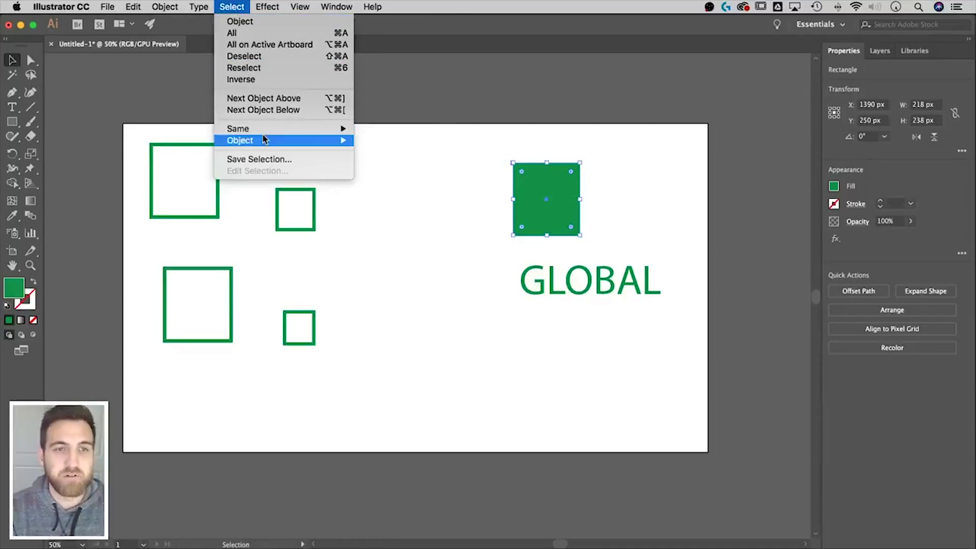
pyautogui.moveTo(263, 129)
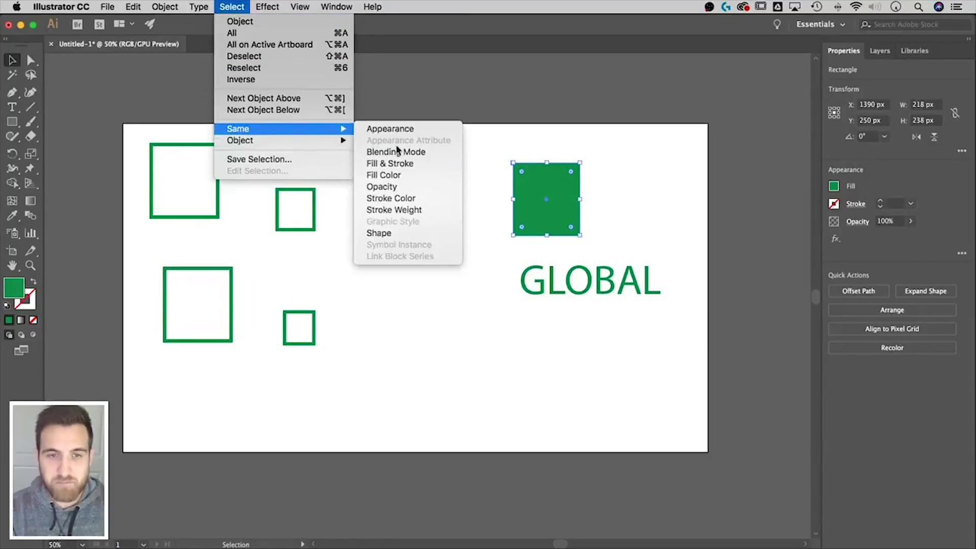
pyautogui.click(410, 176)
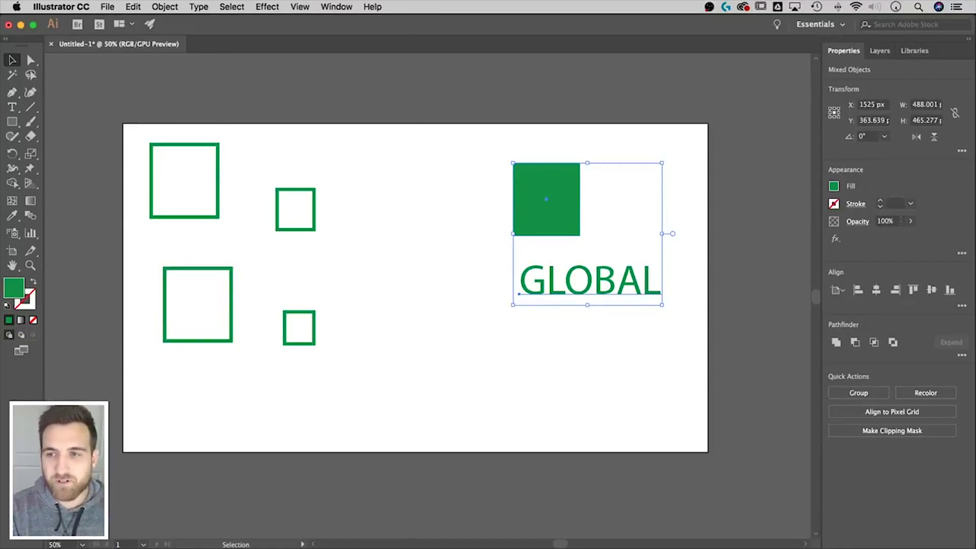
# Check the shared fill swatch, then deselect everything.
pyautogui.click(833, 186)
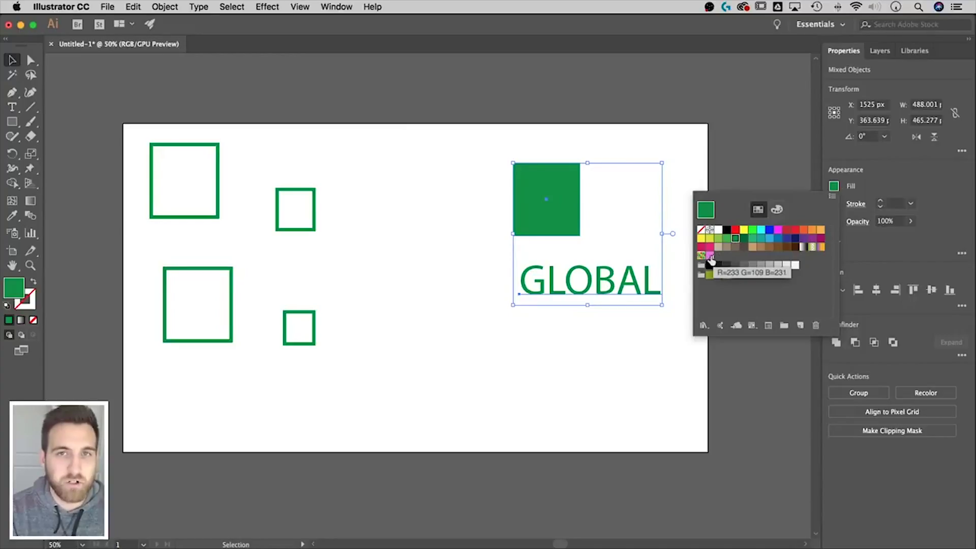
pyautogui.click(422, 160)
pyautogui.click(418, 224)
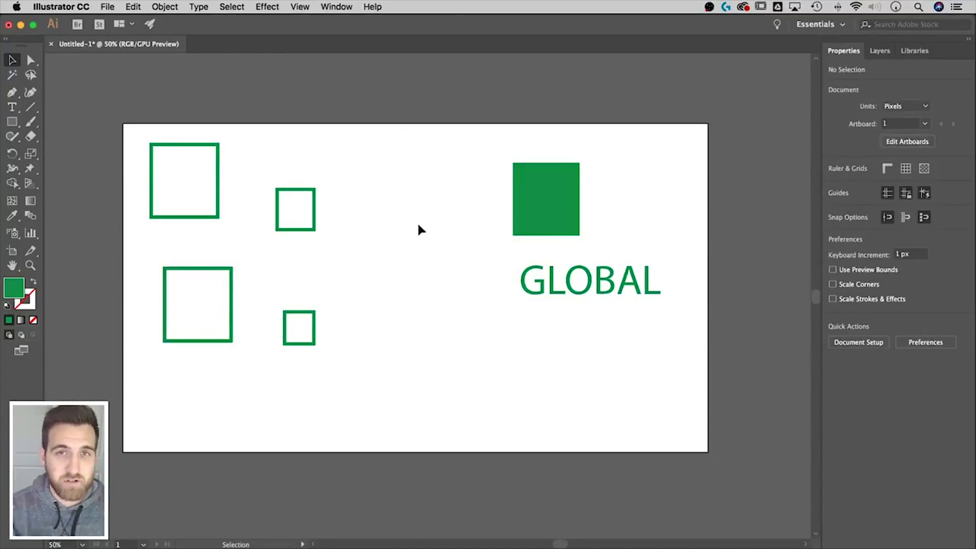